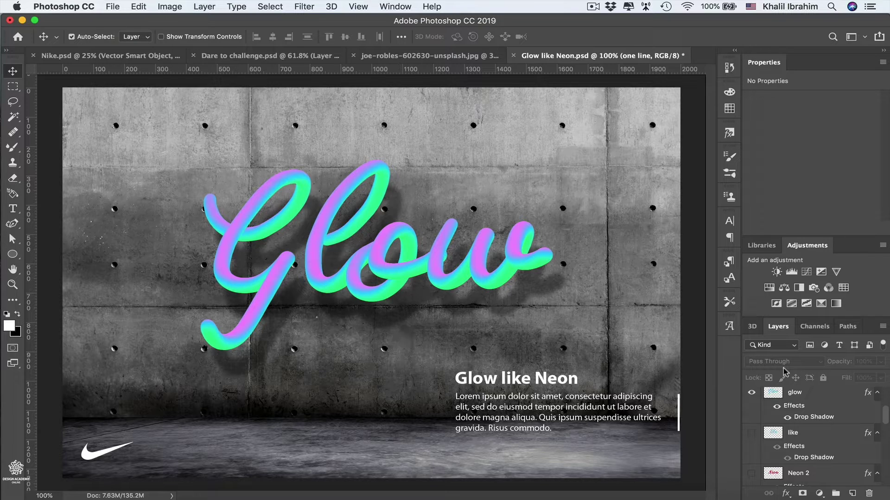
Hide the glow layer, then preview the like layer, the Neon 2 layer and the one line group in turn, hiding each again
left_click(751, 393)
left_click(751, 433)
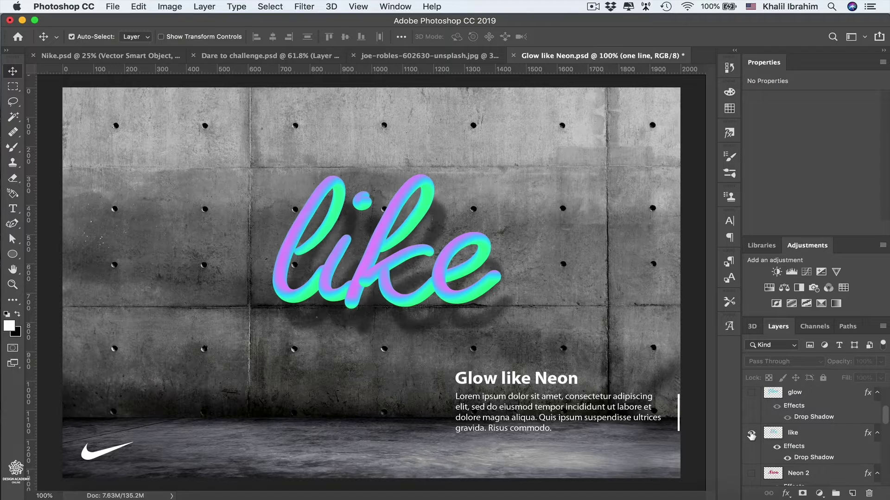
left_click(752, 433)
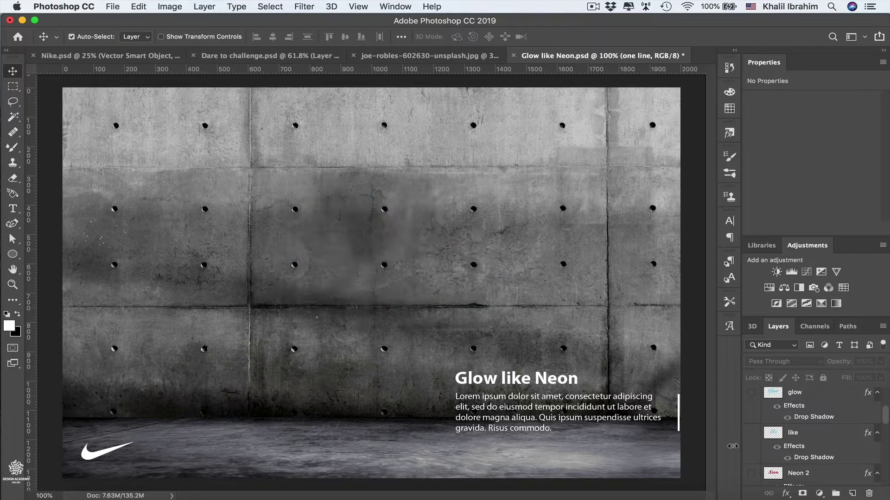
left_click(751, 474)
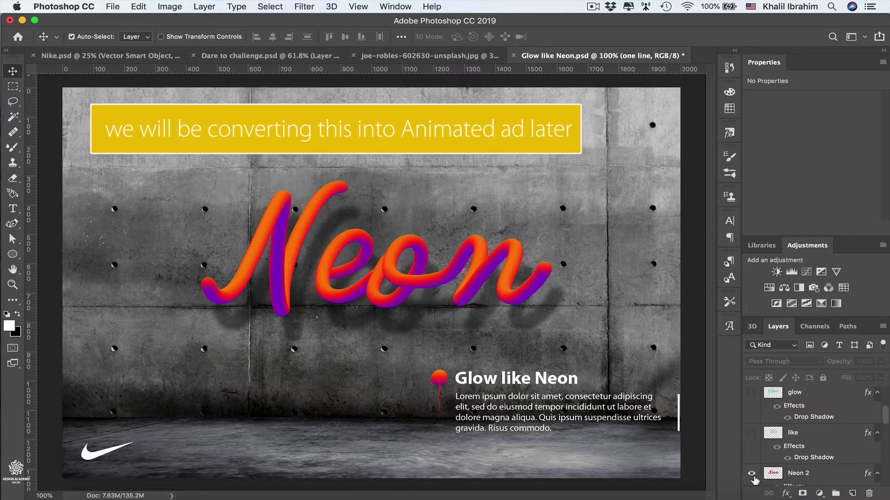
left_click(752, 474)
scroll(762, 463, "up", 5)
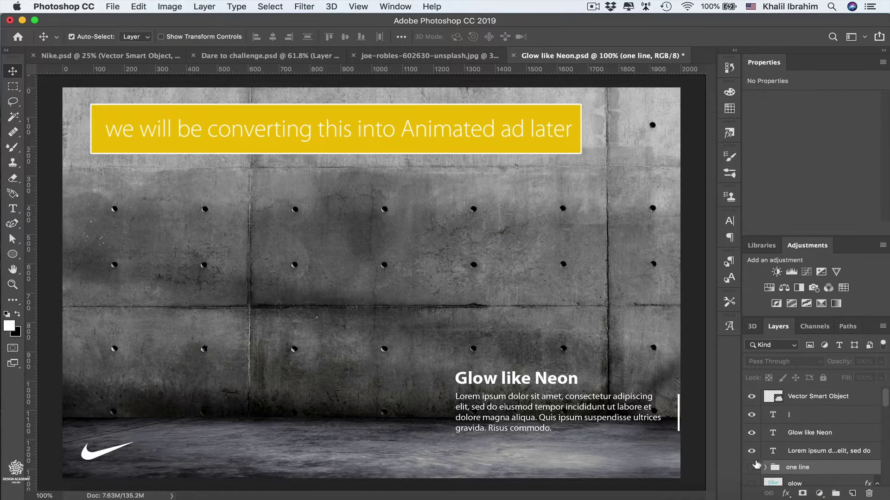
left_click(752, 468)
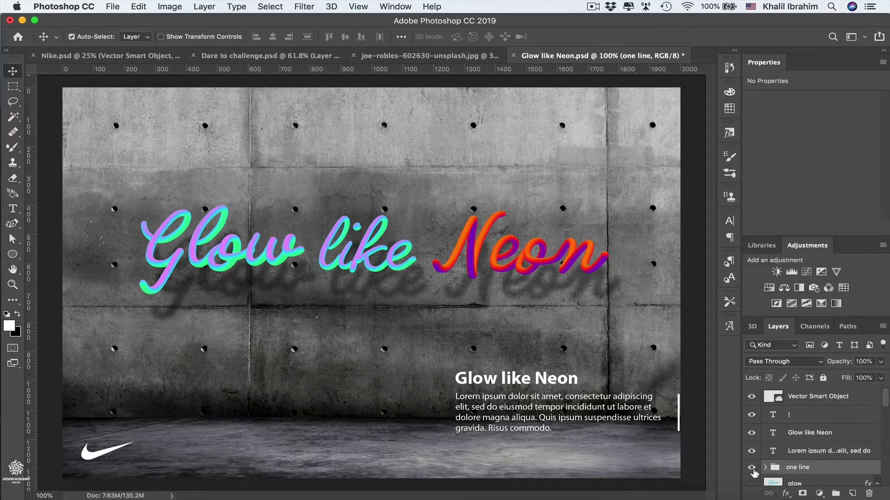
left_click(752, 468)
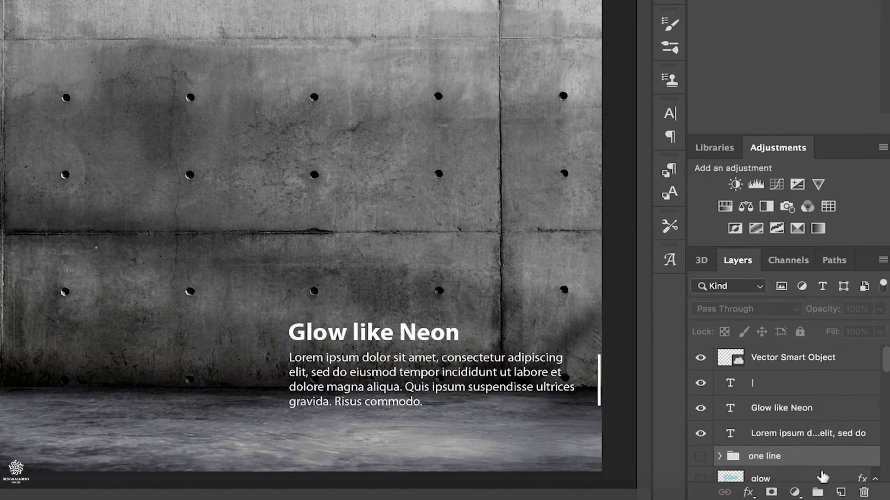
Draw a circle about 156 px wide on a new layer in the upper middle of the wall, filled with the linear orange-yellow-orange gradient
left_click(840, 493)
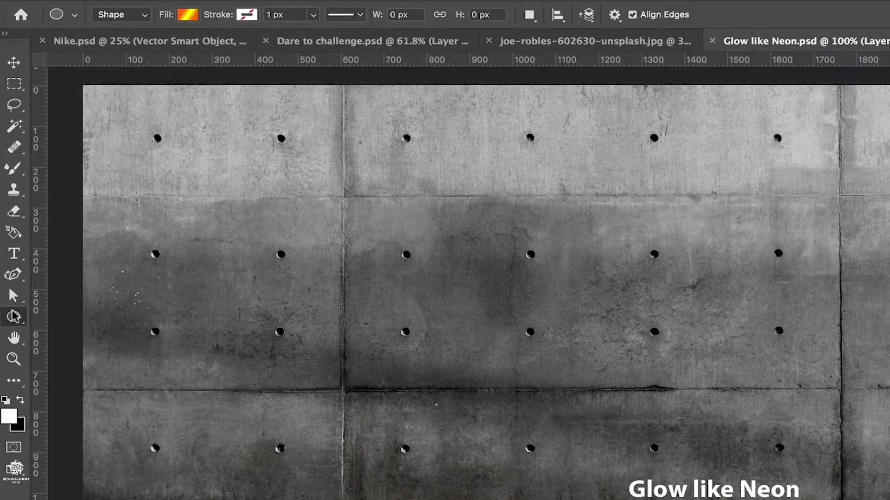
left_click(188, 15)
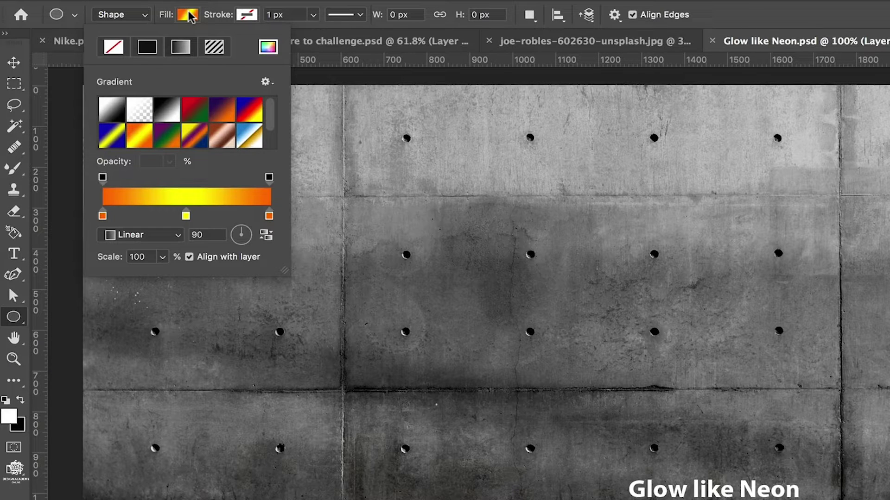
left_click(147, 47)
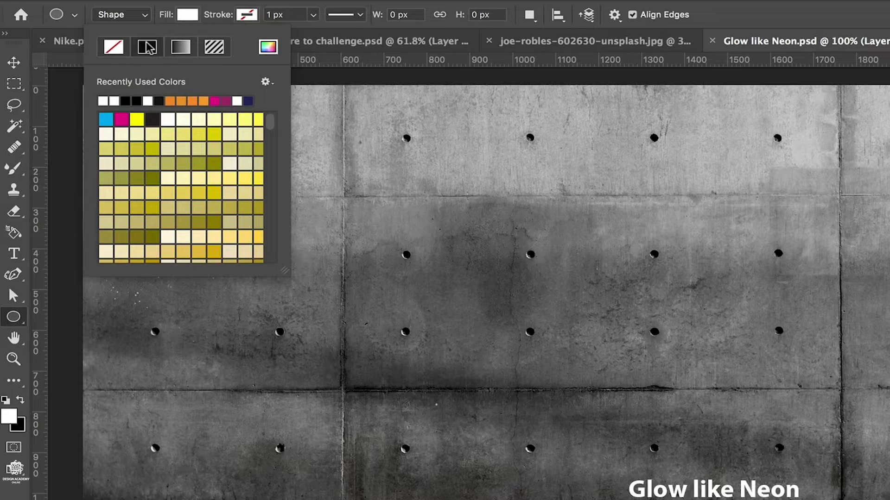
left_click(182, 48)
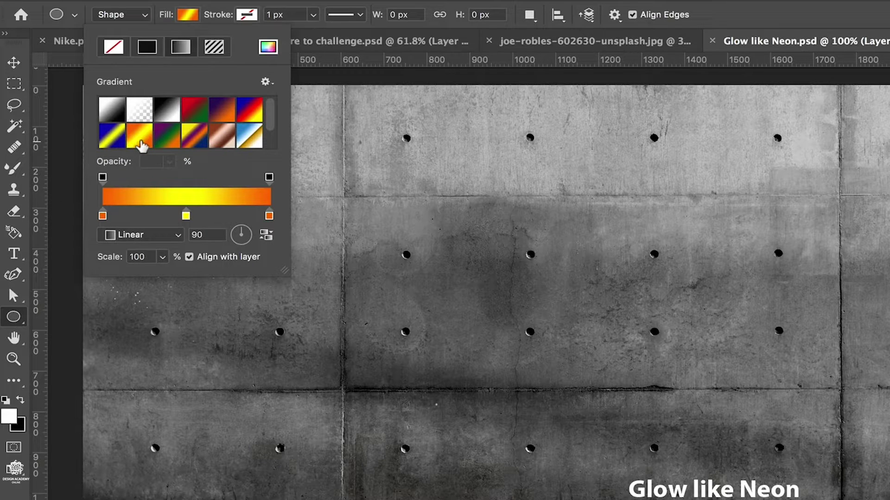
left_click(188, 15)
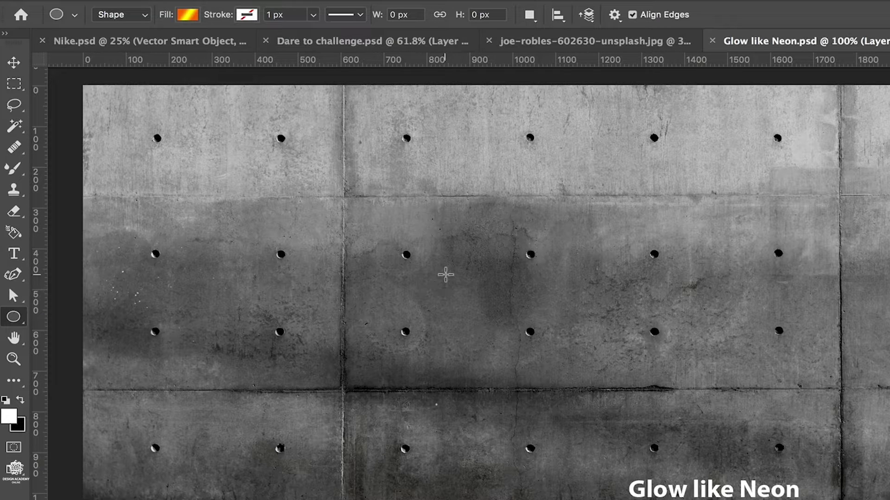
left_click_drag(445, 275, 523, 212)
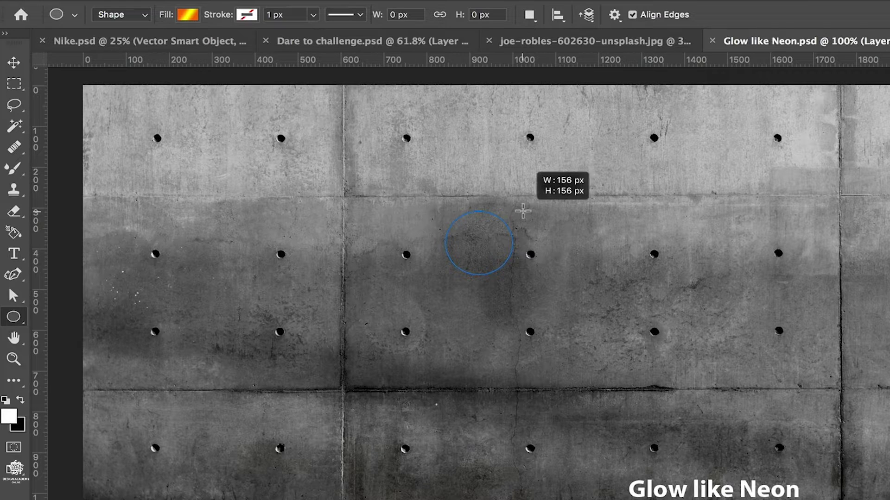
left_click_drag(523, 211, 523, 211)
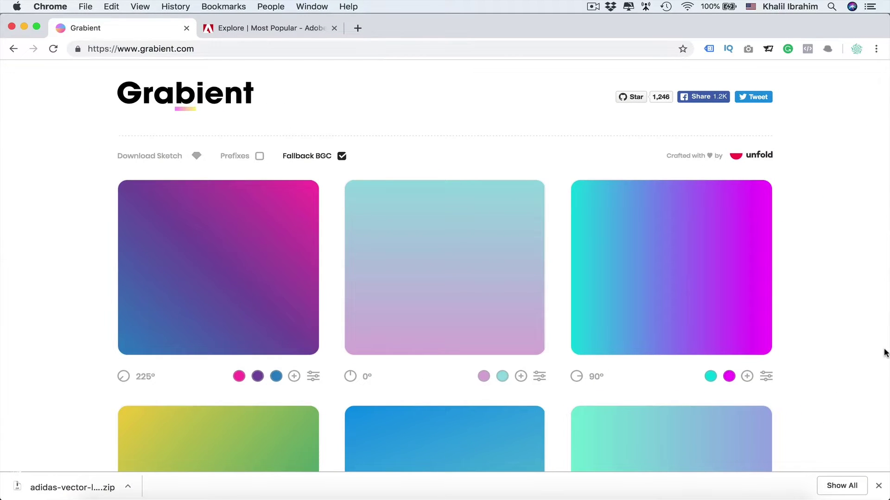
Copy the green #2BFF88 from the 45° green-blue-pink gradient on Grabient's page 2 and apply it to the circle's first gradient stop in Photoshop
scroll(884, 353, "down", 10)
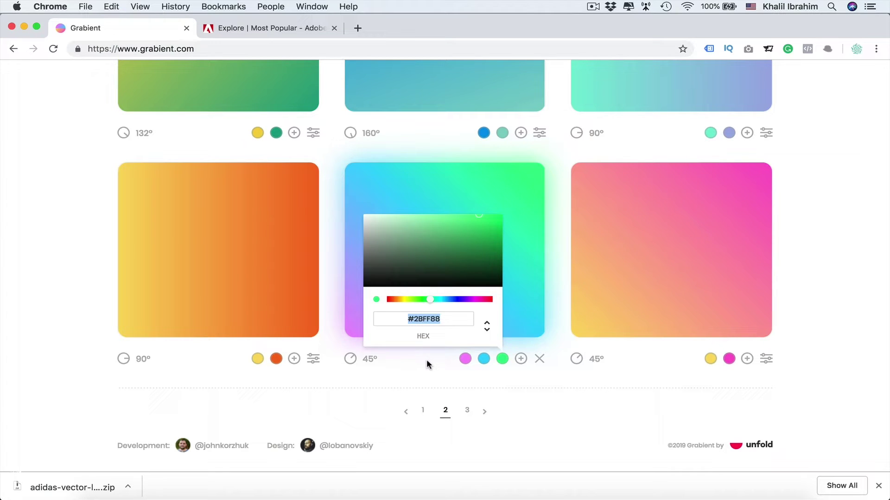
left_click(531, 498)
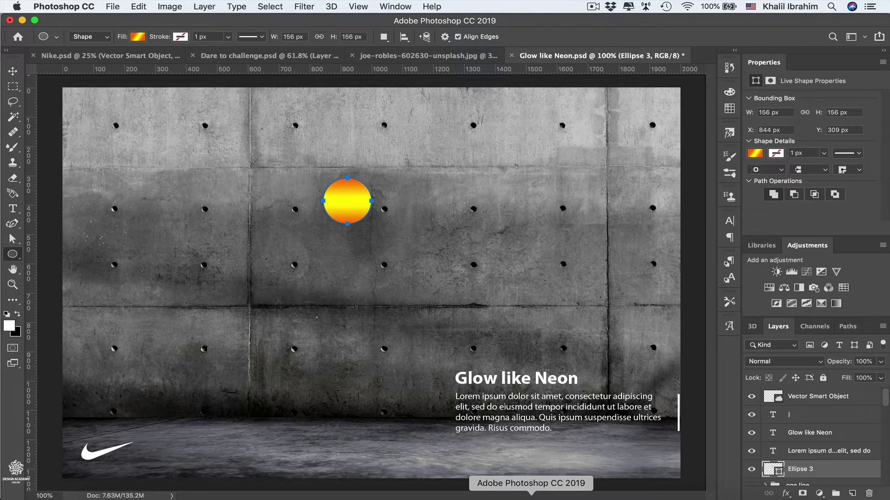
left_click(755, 154)
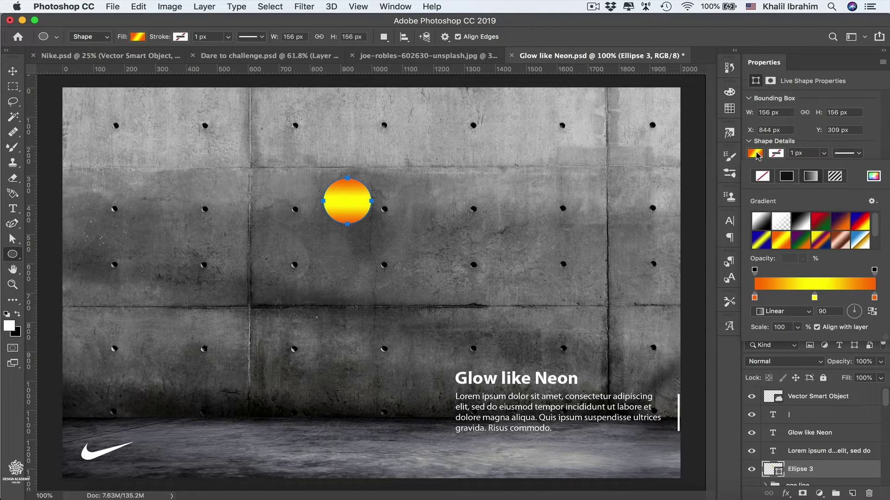
double_click(755, 297)
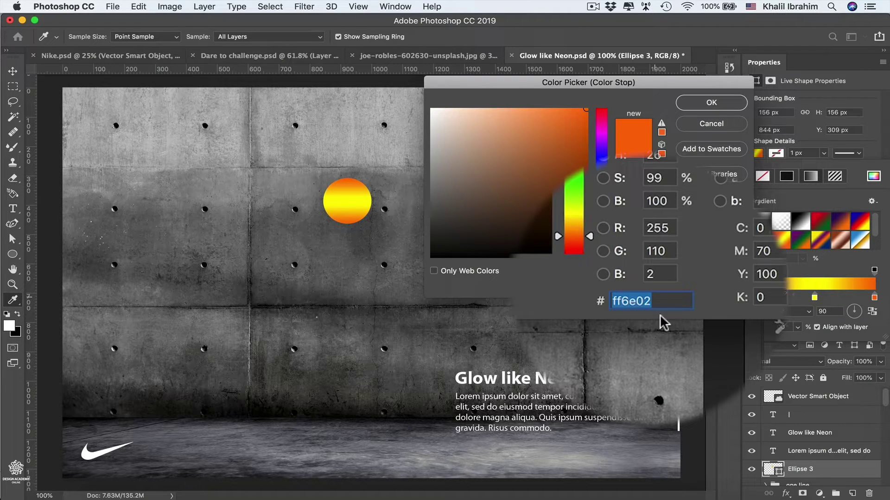
type("39ff14")
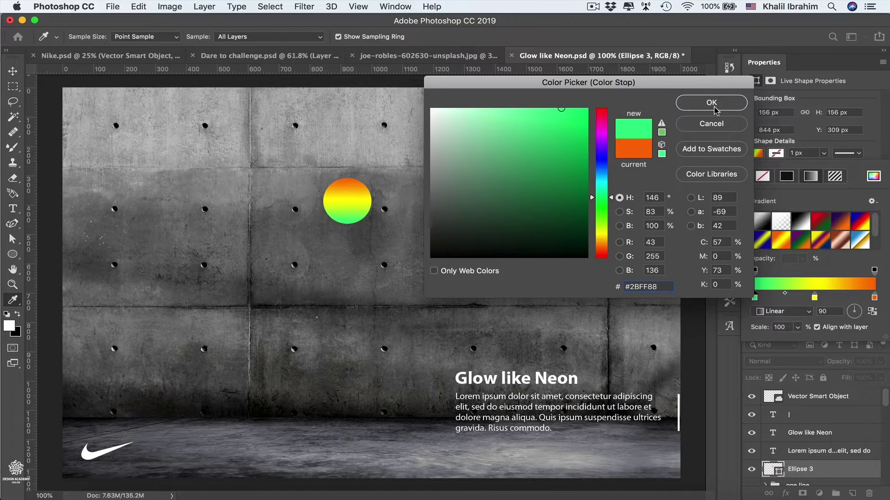
left_click(712, 105)
Switch to Chrome and copy the hex code #2BD2FF of the blue colour in the same Grabient gradient
key("super+Tab")
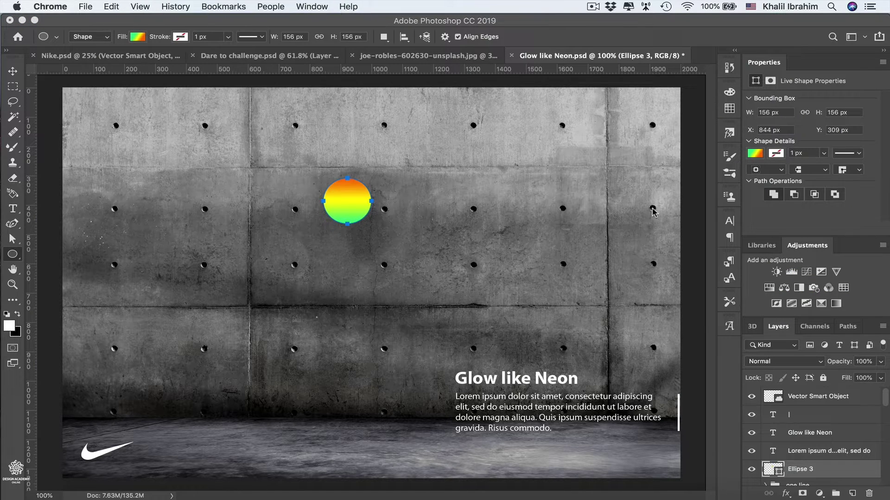
left_click(794, 494)
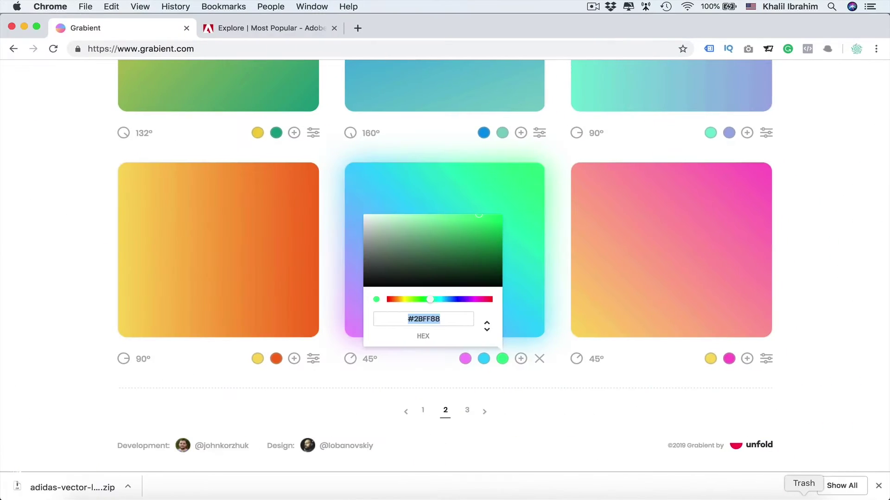
left_click(484, 359)
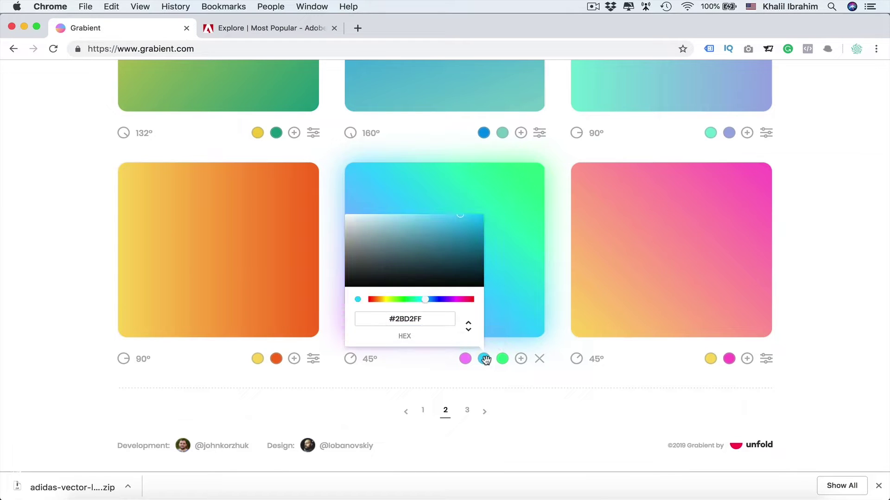
triple_click(412, 318)
key("super+c")
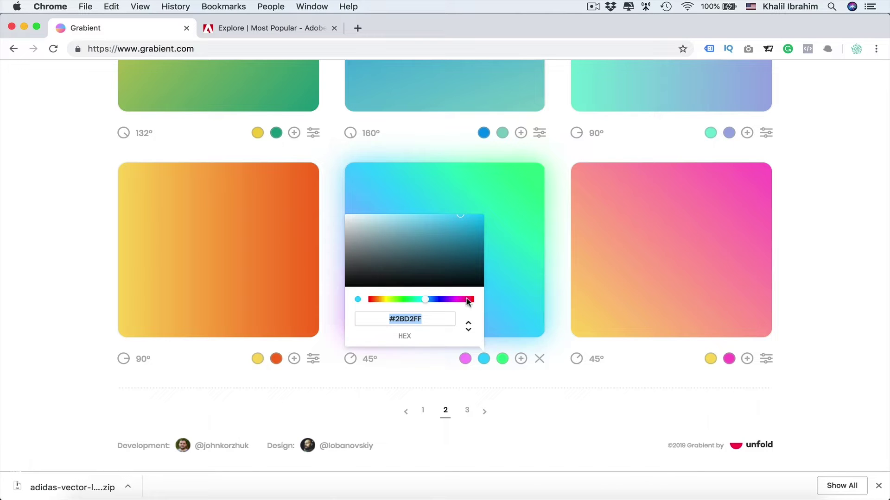
Switch to Photoshop and set the middle colour stop of the circle's gradient fill to #2BD2FF
left_click(520, 496)
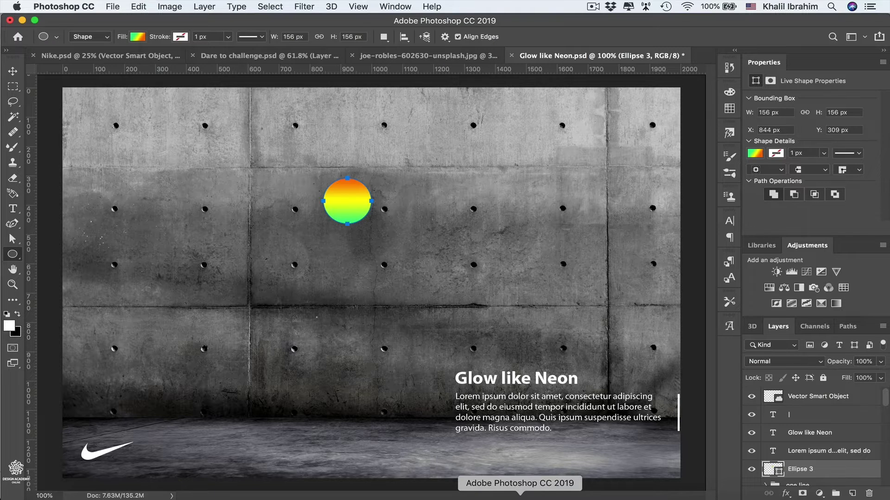
left_click(755, 153)
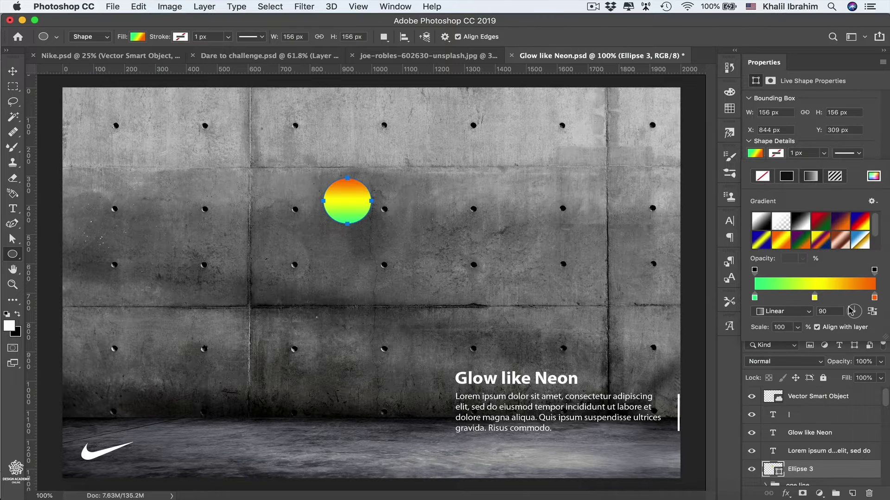
double_click(815, 299)
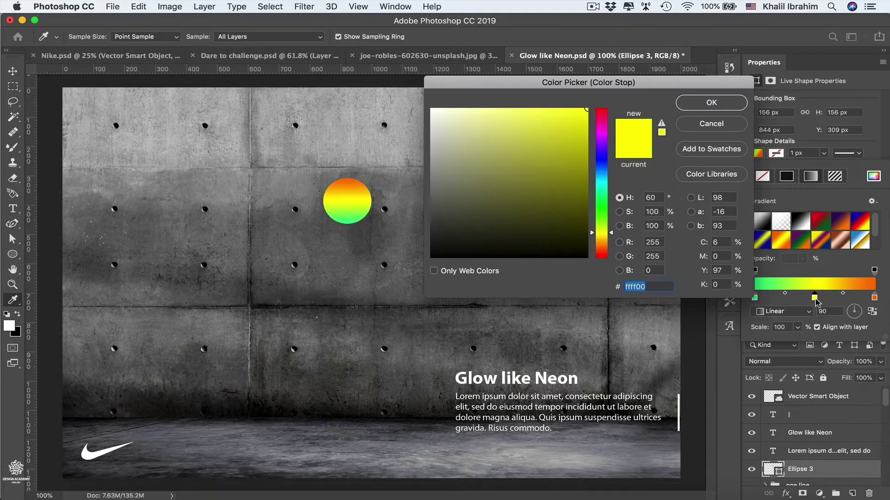
key("super+v")
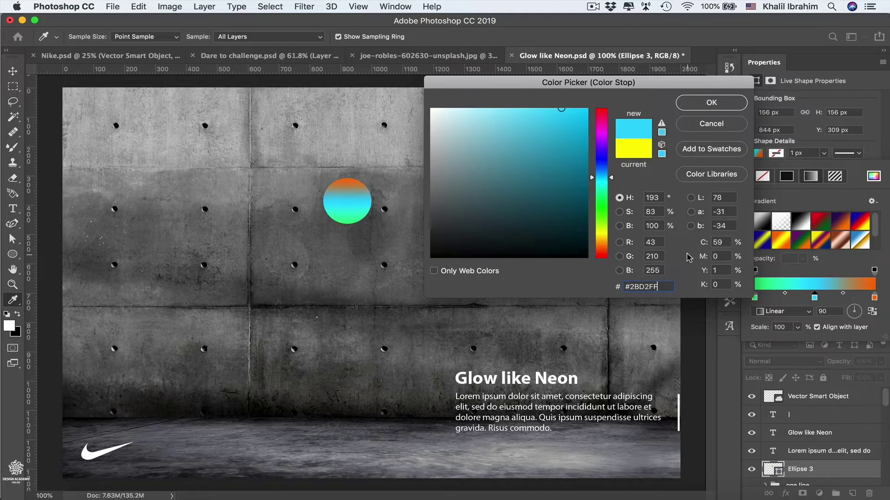
left_click(700, 105)
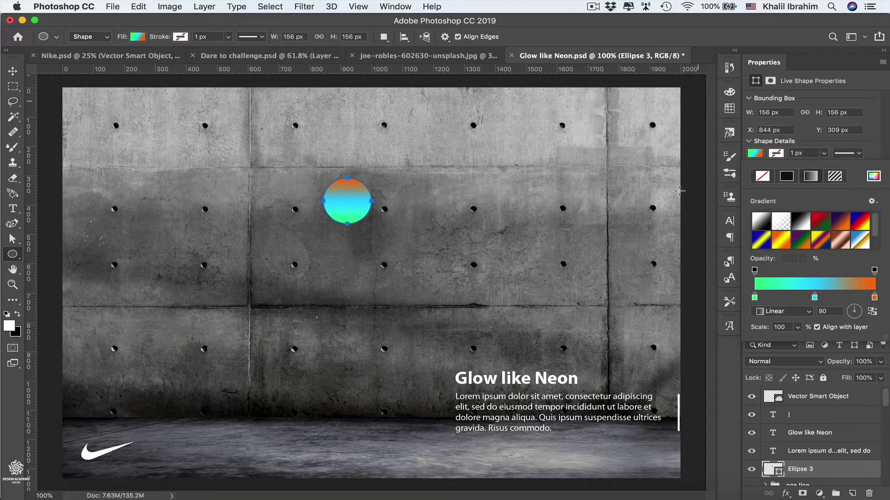
Switch to Chrome and copy the hex code #FA8BFF of the pink colour in the same Grabient gradient
key("super+Tab")
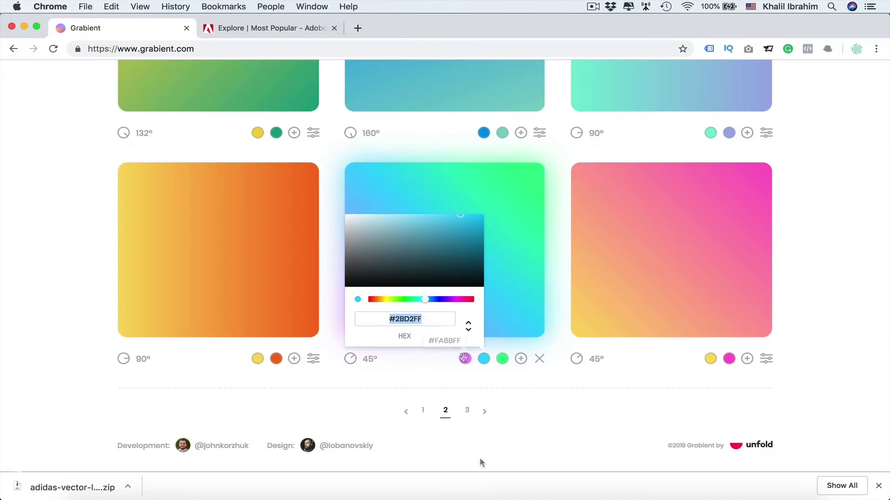
left_click(466, 359)
key("super+a")
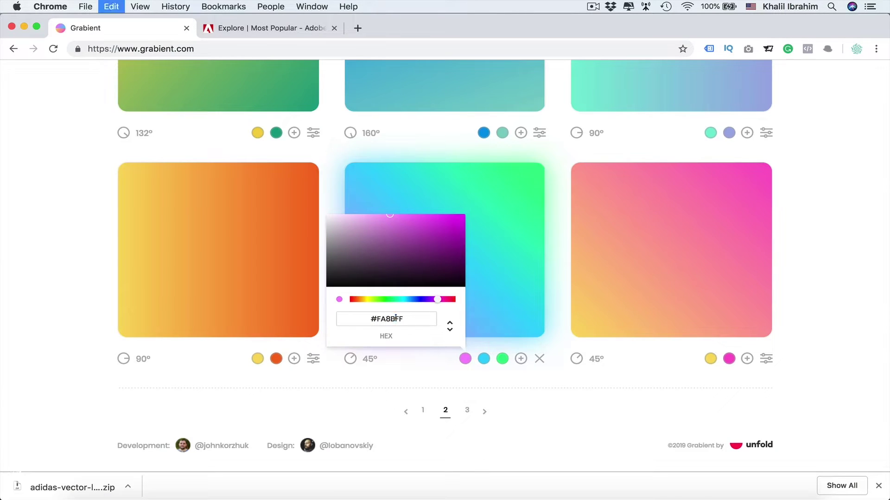
key("super+c")
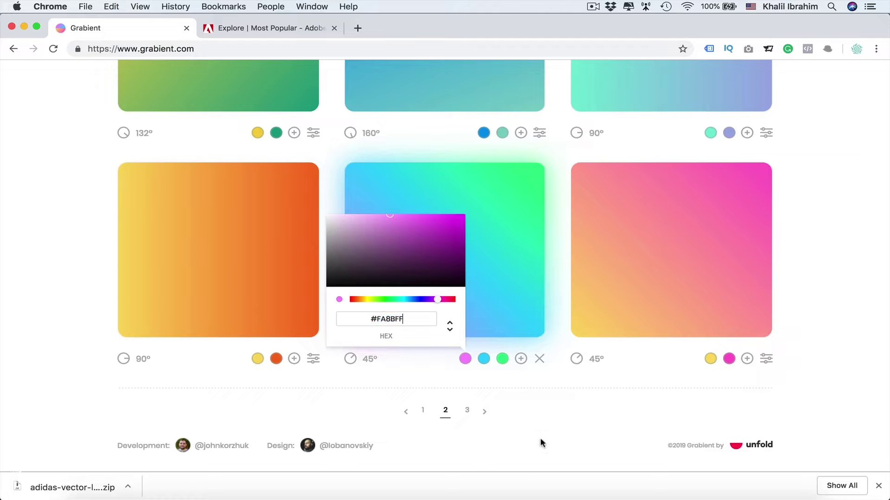
Switch to Photoshop and set the last, orange colour stop of the circle's gradient fill to #FA8BFF
left_click(520, 495)
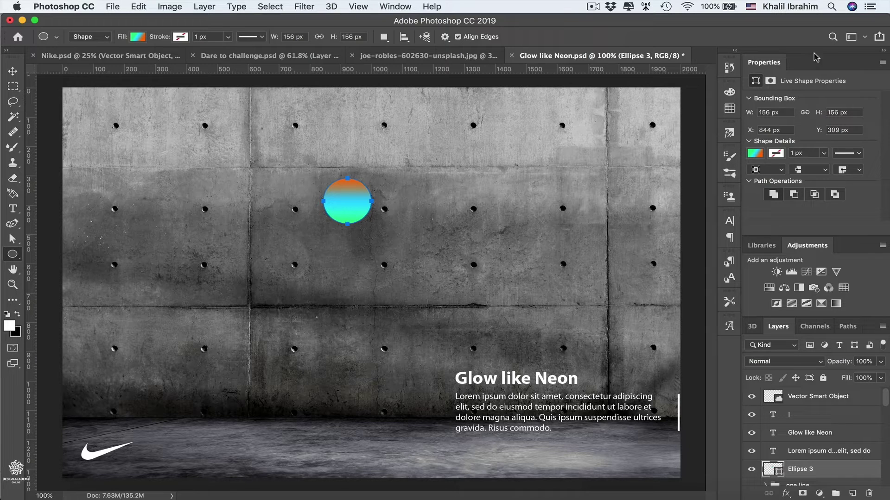
left_click(754, 153)
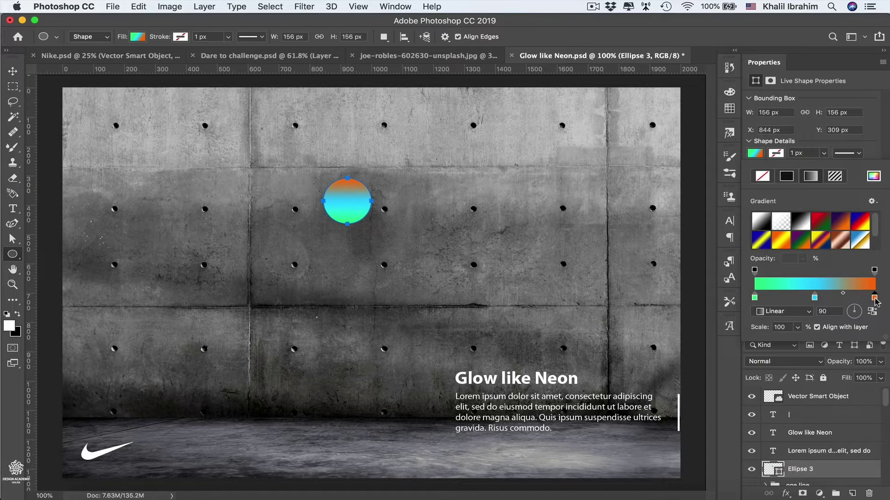
double_click(875, 298)
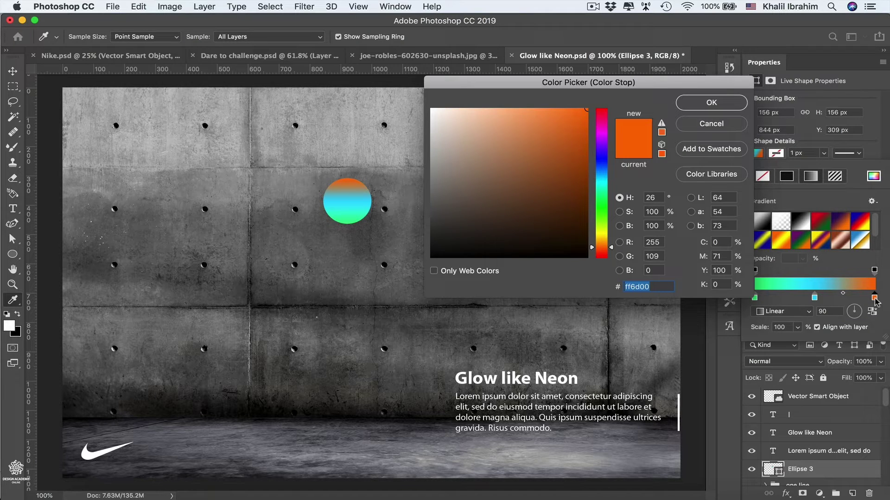
key("super+v")
left_click(711, 102)
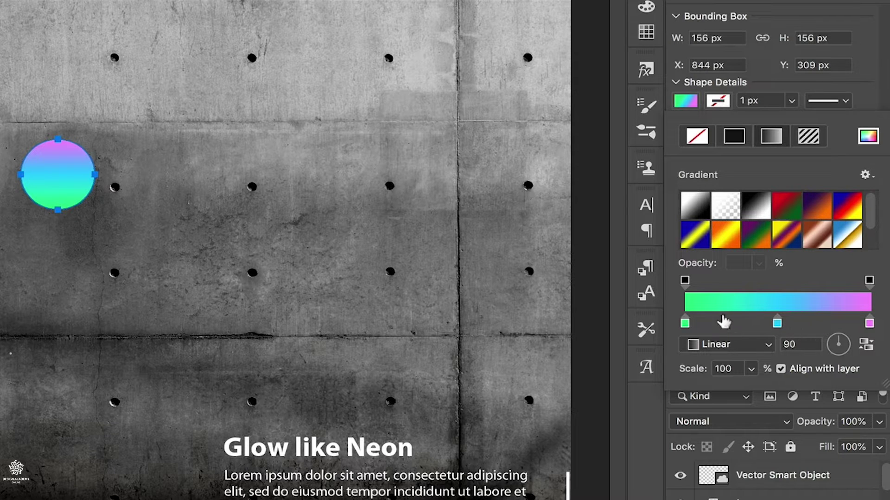
Add a white colour stop between the green and blue stops of the circle's gradient
left_click(732, 325)
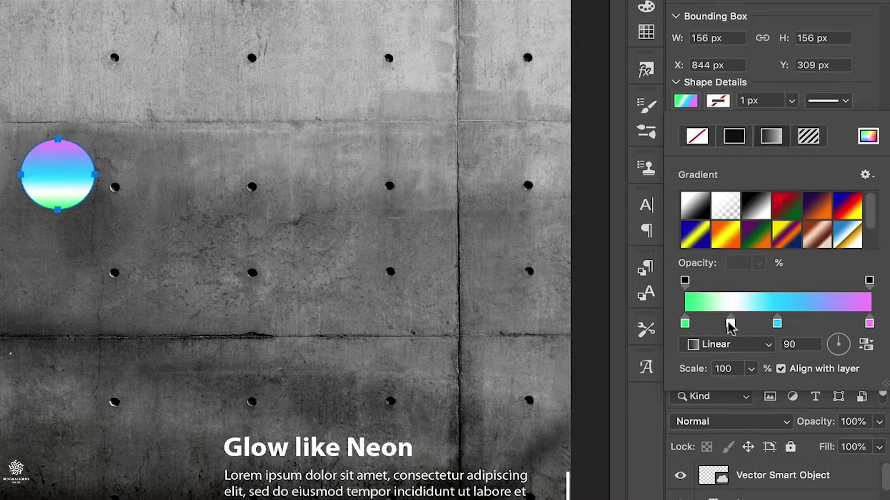
Recolour the white colour stop between the green and blue stops of the circle's gradient to a light purple
double_click(732, 324)
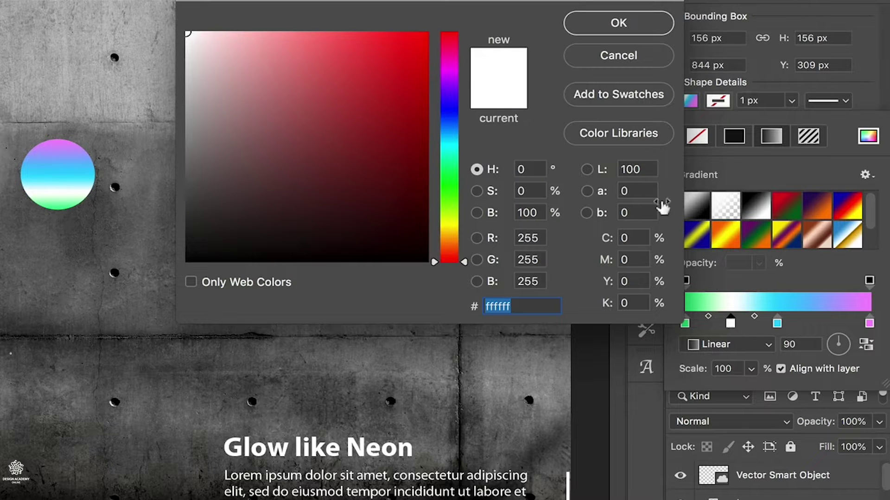
left_click_drag(463, 260, 465, 83)
left_click(423, 133)
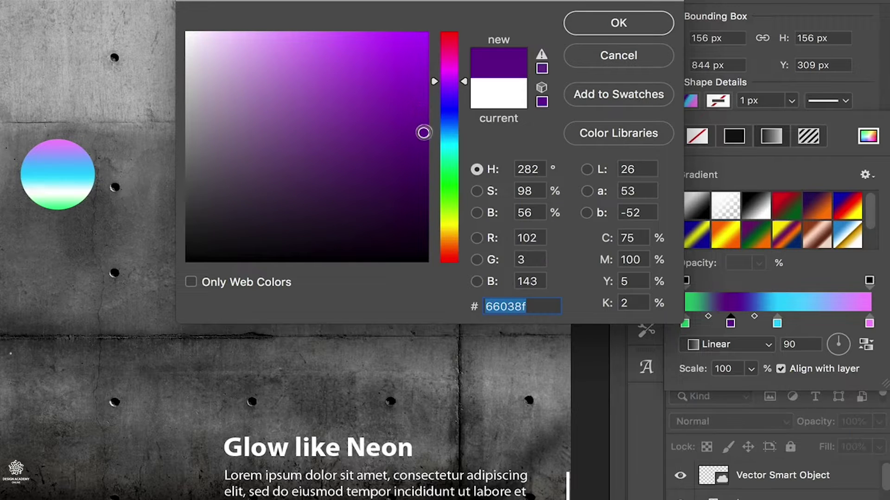
left_click(415, 86)
left_click(330, 35)
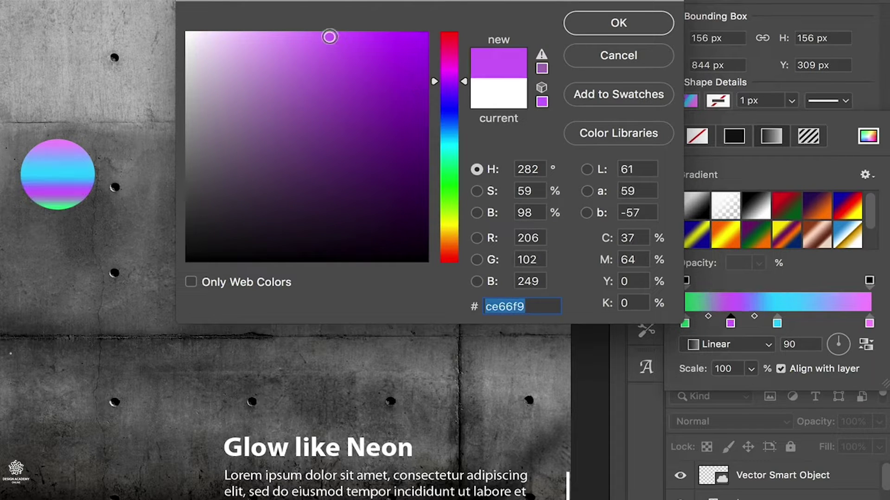
left_click(270, 34)
left_click(299, 42)
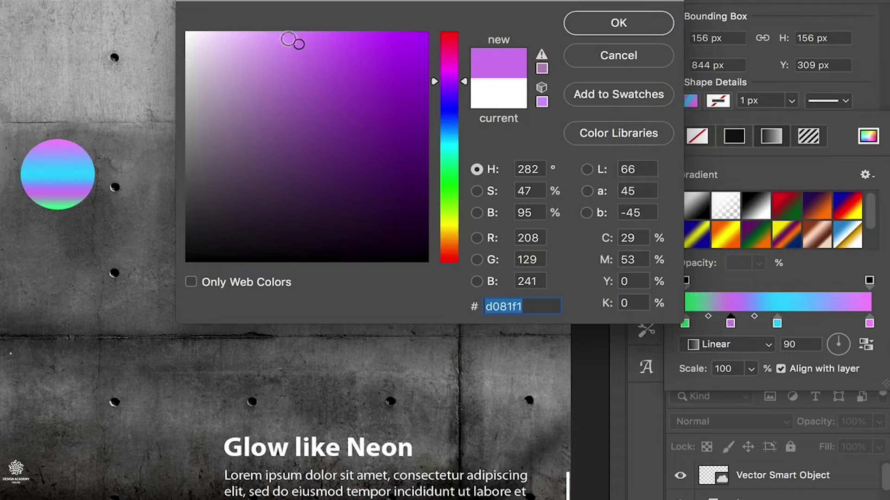
left_click(283, 35)
left_click(592, 29)
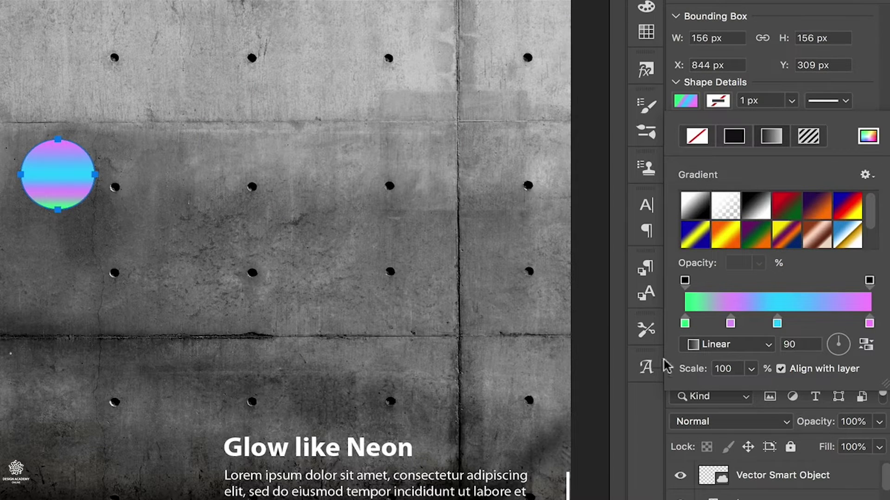
Remove the light purple colour stop between the green and blue stops from the circle's gradient
left_click_drag(730, 323, 732, 366)
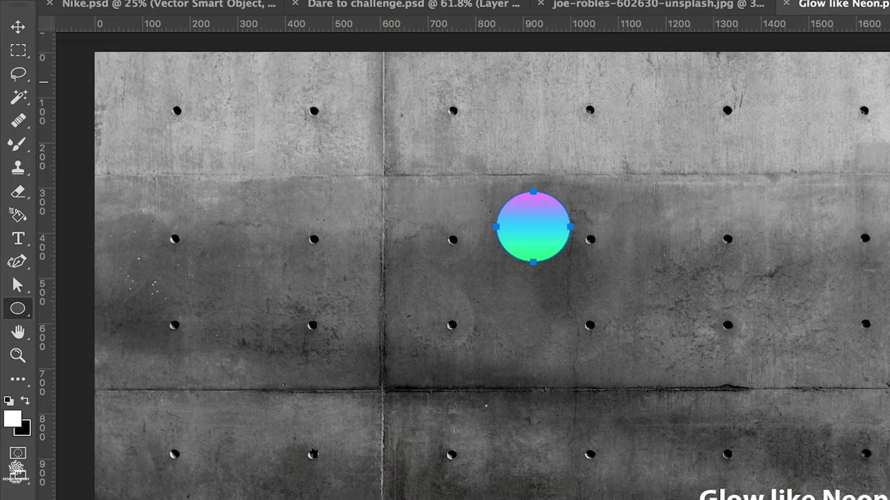
Activate the Mixer Brush Tool and rasterize the circle's layer, Ellipse 3
left_click(15, 146)
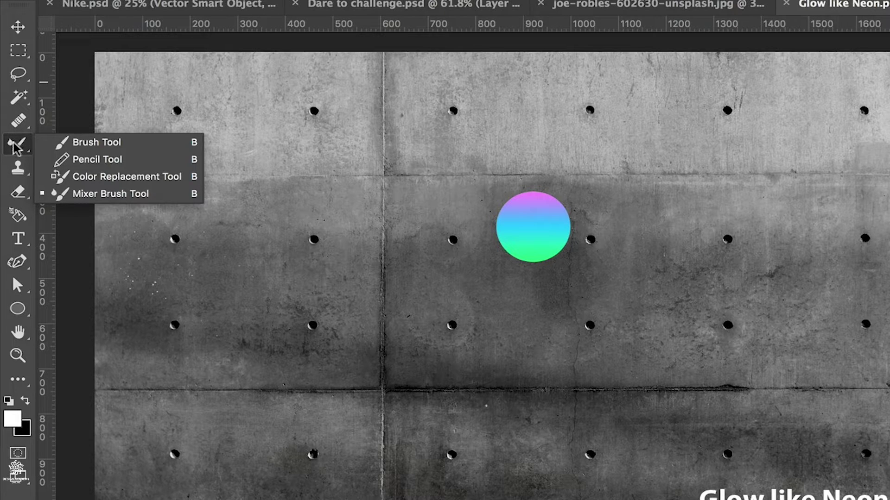
left_click(131, 195)
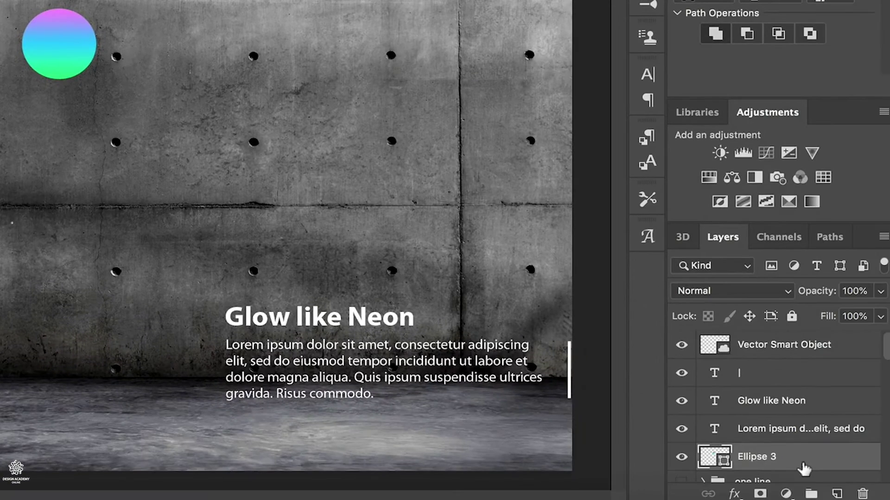
right_click(804, 469)
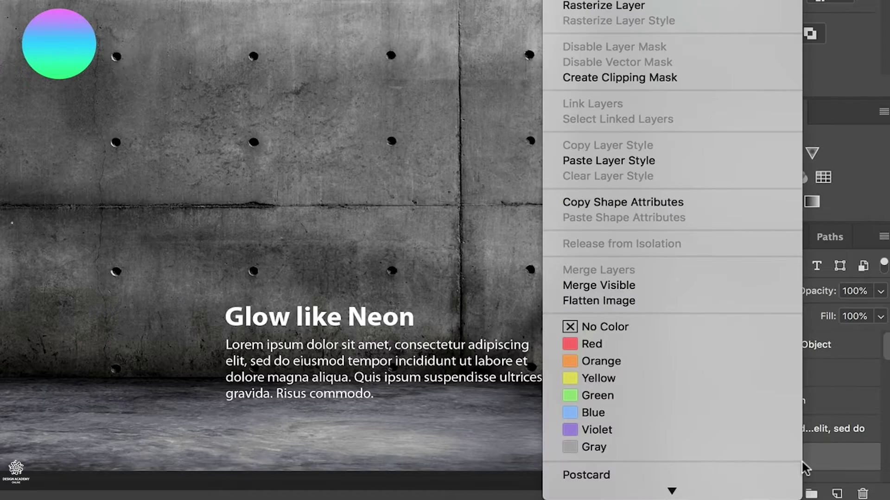
left_click(705, 6)
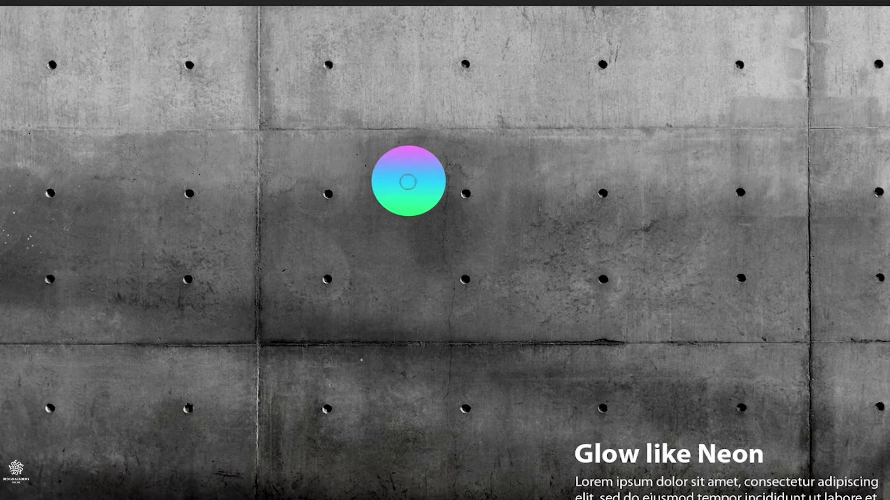
Enlarge the Mixer Brush tip to 250 px so it covers the whole circle, and load it with the circle's gradient
key("bracketright")
key("bracketright")
key("bracketright")
key("bracketright")
key("bracketright")
key("bracketright")
key("bracketright")
key("bracketright")
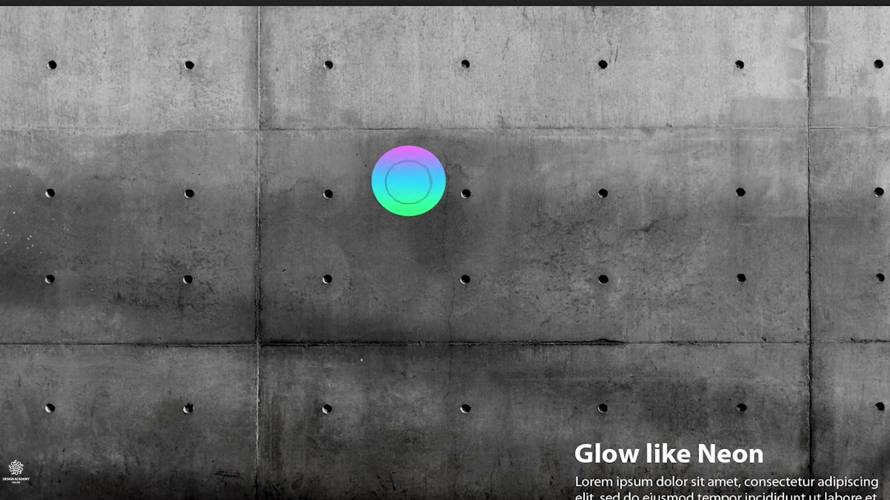
key("bracketright")
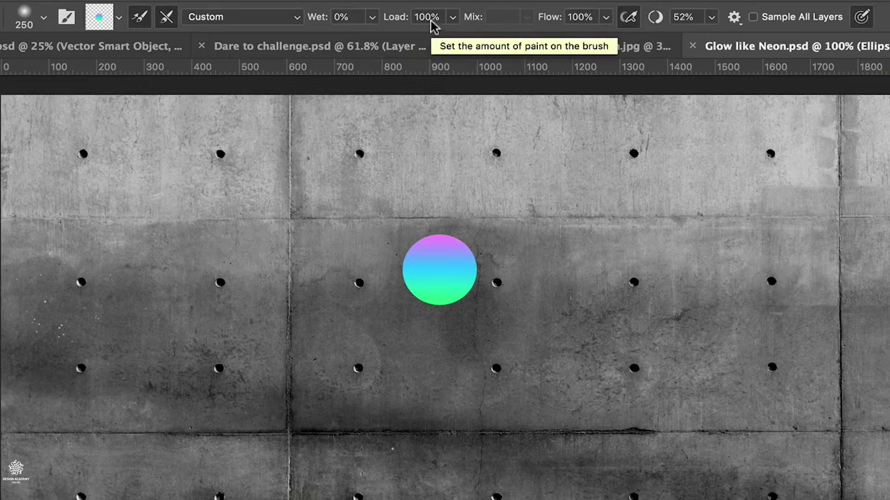
Raise the hardness of the 250 px Mixer Brush tip to its maximum
left_click(629, 21)
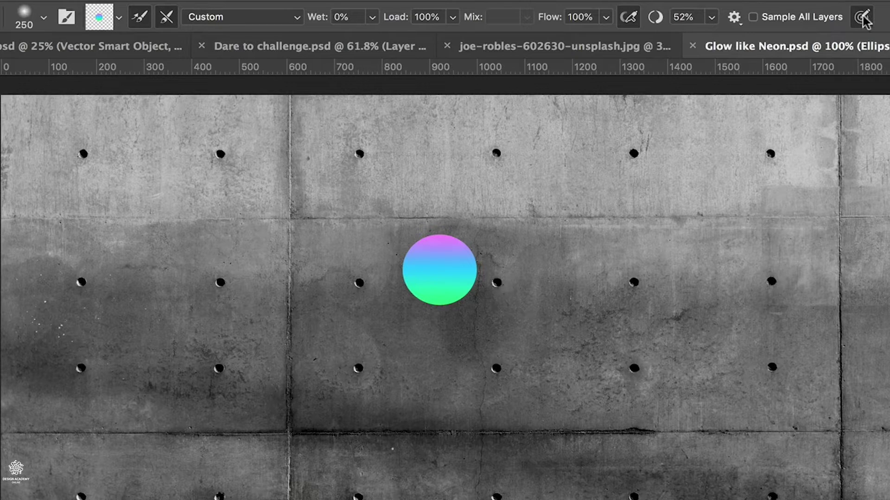
left_click(119, 18)
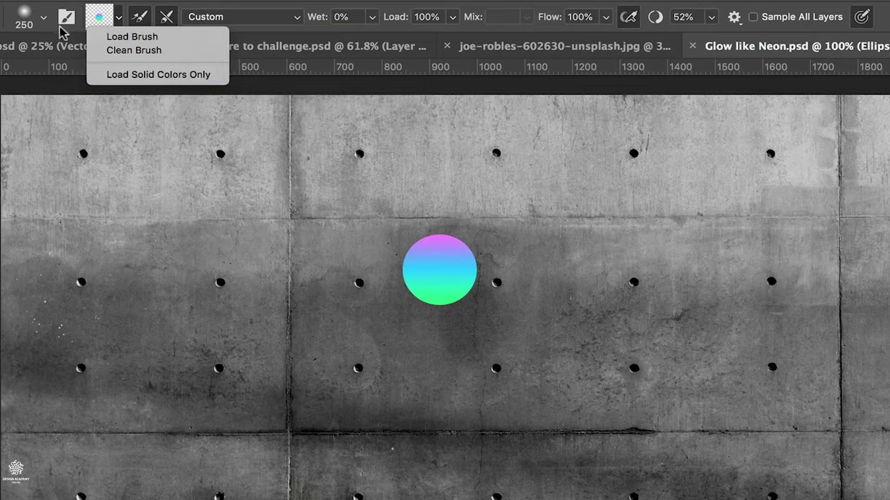
left_click(43, 20)
left_click(43, 19)
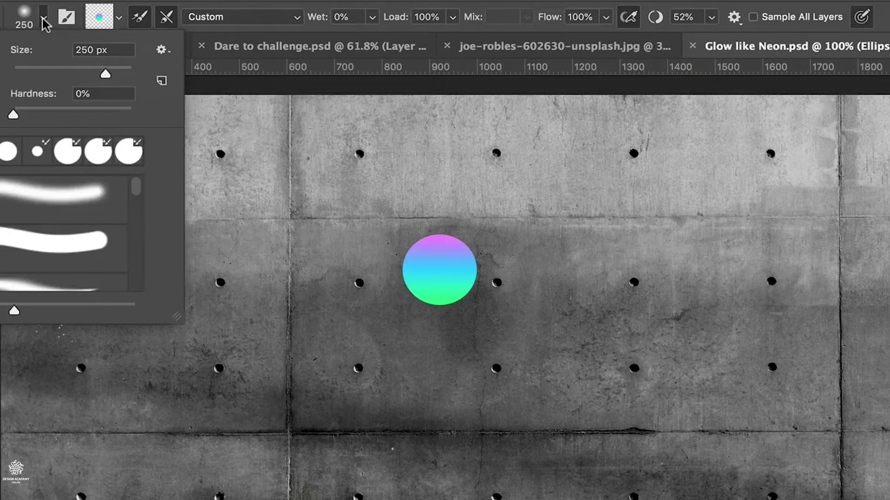
left_click_drag(14, 115, 211, 124)
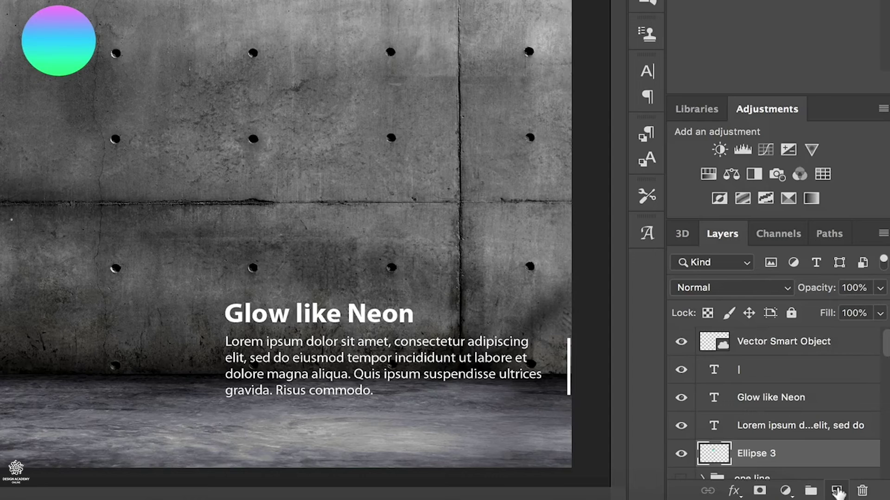
Add a new layer above Ellipse 3 and paint two freehand gradient test strokes with a smaller Mixer Brush tip
left_click(838, 492)
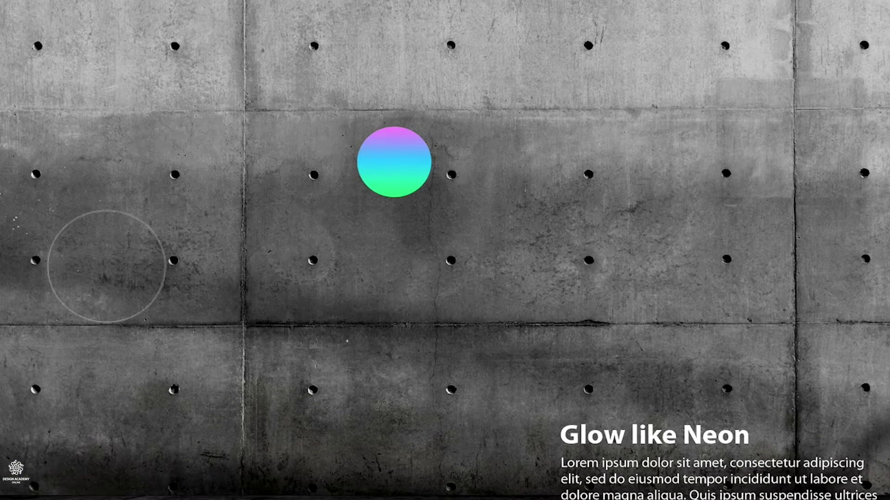
key("bracketleft")
key("bracketleft")
key("bracketleft")
key("bracketleft")
key("bracketleft")
key("bracketleft")
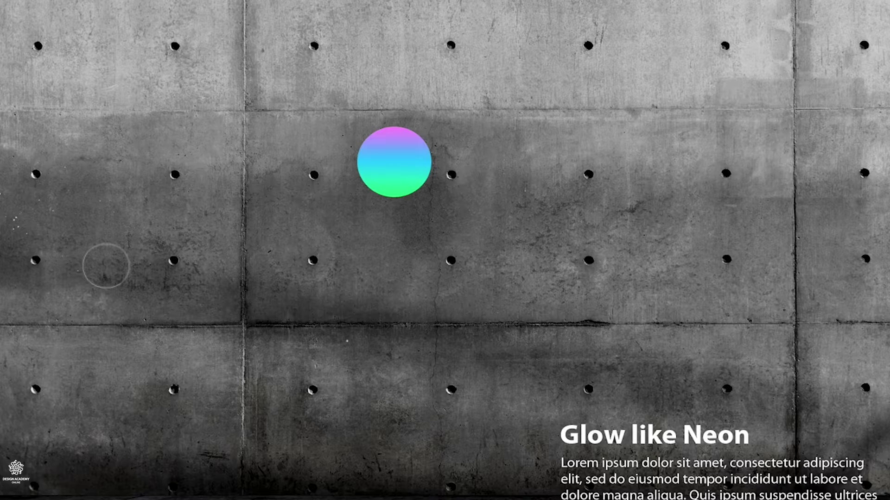
left_click_drag(107, 235, 328, 341)
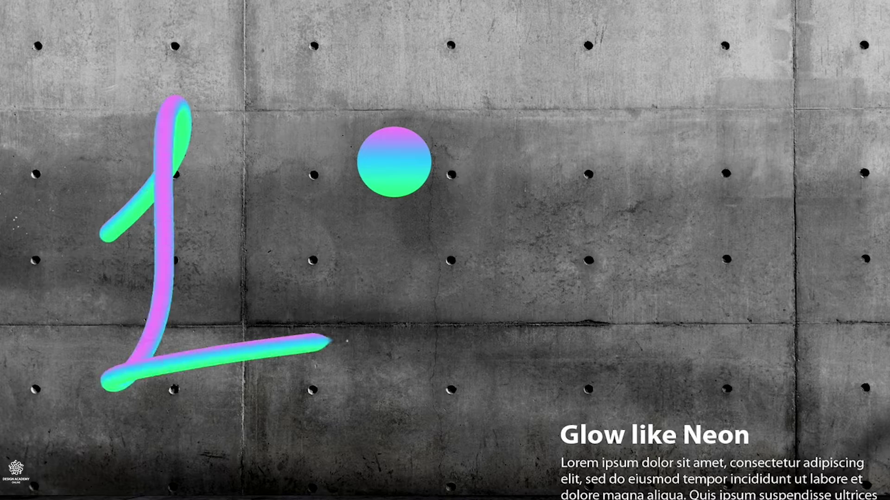
mouse_move(215, 313)
left_mouse_down()
mouse_move(241, 289)
mouse_move(421, 263)
mouse_move(679, 187)
left_mouse_up()
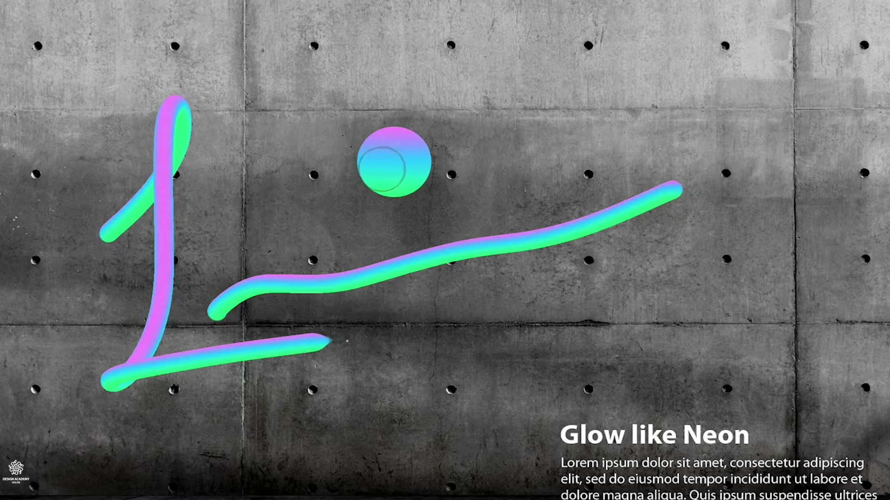
Rotate the gradient circle 180 degrees with Free Transform so its green side faces up
key("v")
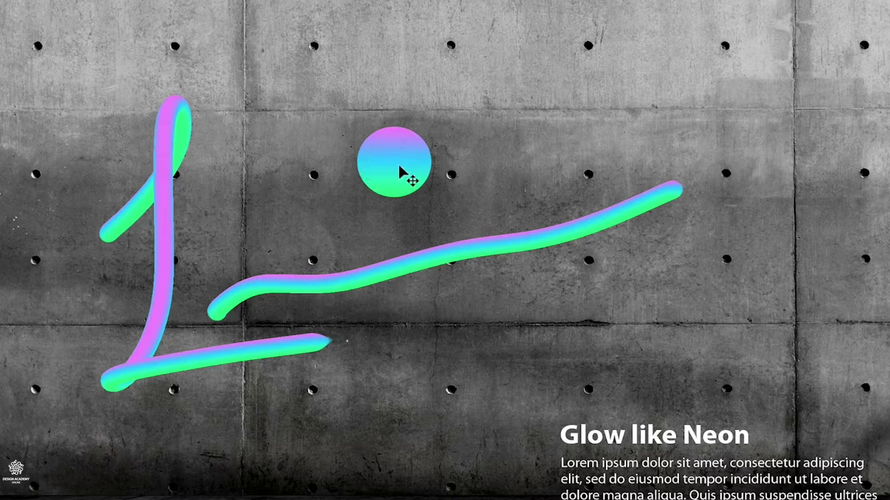
key("ctrl+t")
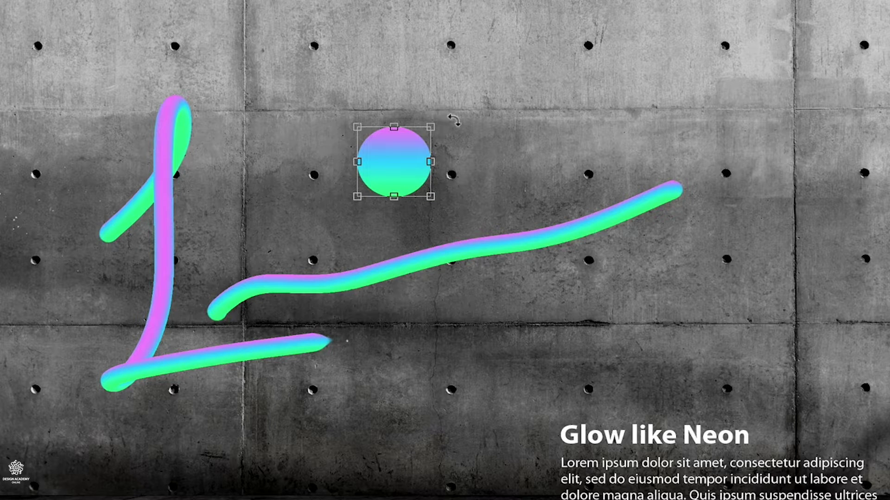
left_click_drag(455, 120, 331, 204)
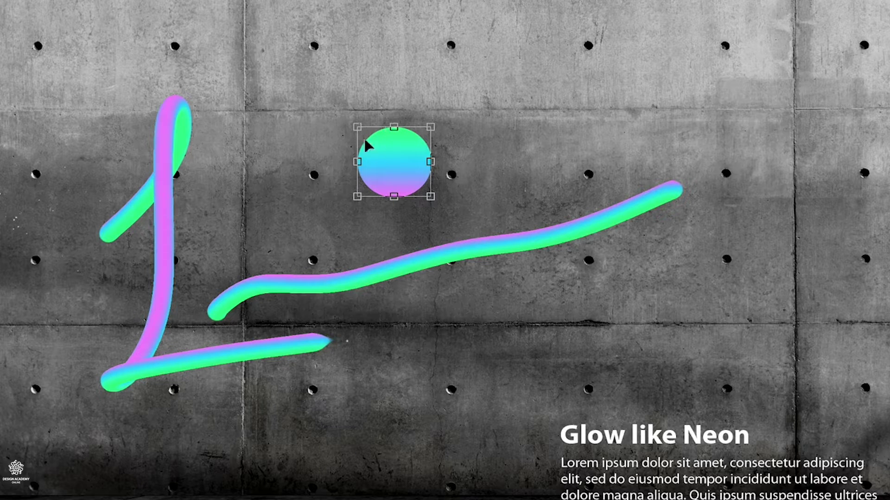
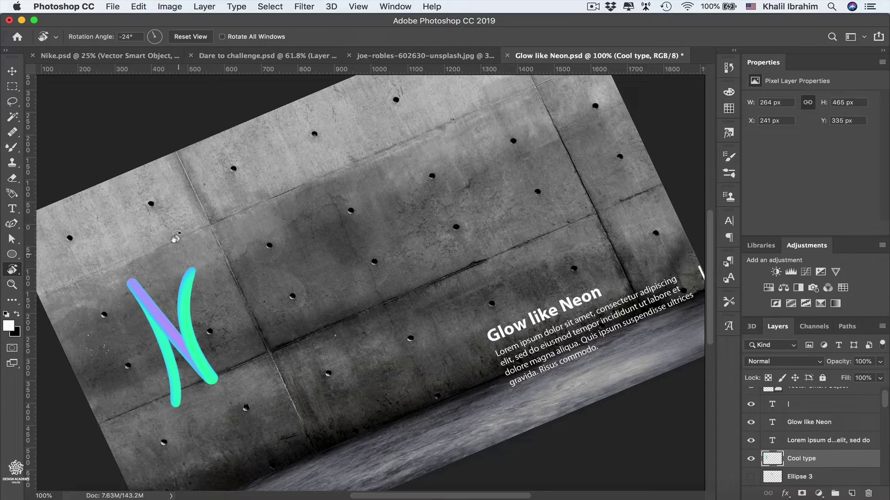
Paint the letters E and O after the N on the Cool type layer with the Mixer Brush, and reset the canvas rotation
key("b")
mouse_move(270, 245)
left_mouse_down()
mouse_move(256, 248)
mouse_move(291, 330)
left_mouse_up()
left_click_drag(238, 308, 258, 295)
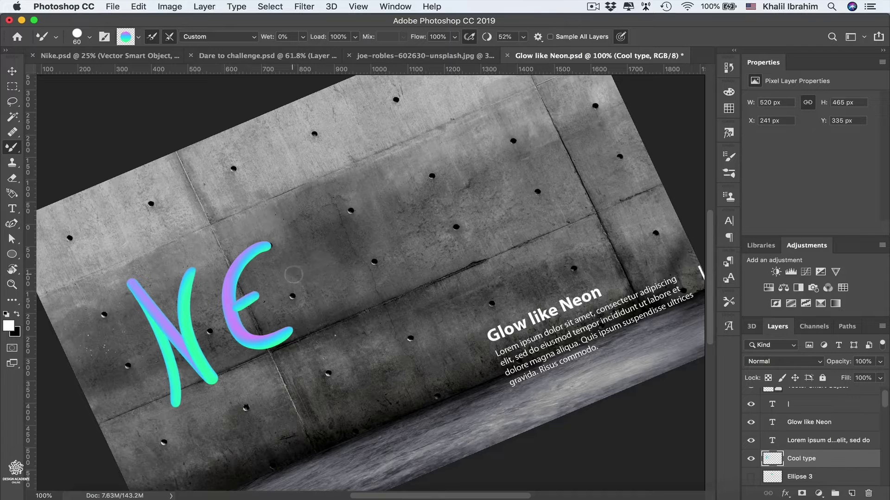
mouse_move(335, 221)
left_mouse_down()
mouse_move(343, 294)
mouse_move(387, 223)
mouse_move(345, 215)
left_mouse_up()
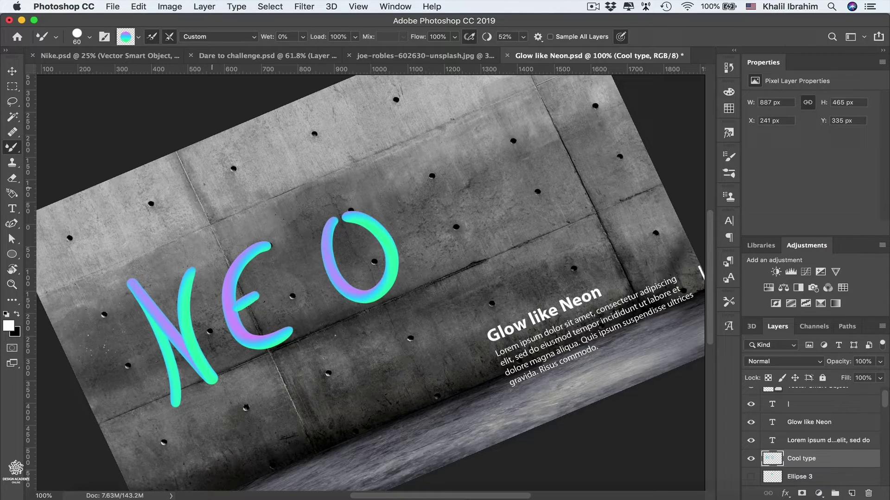
key("Escape")
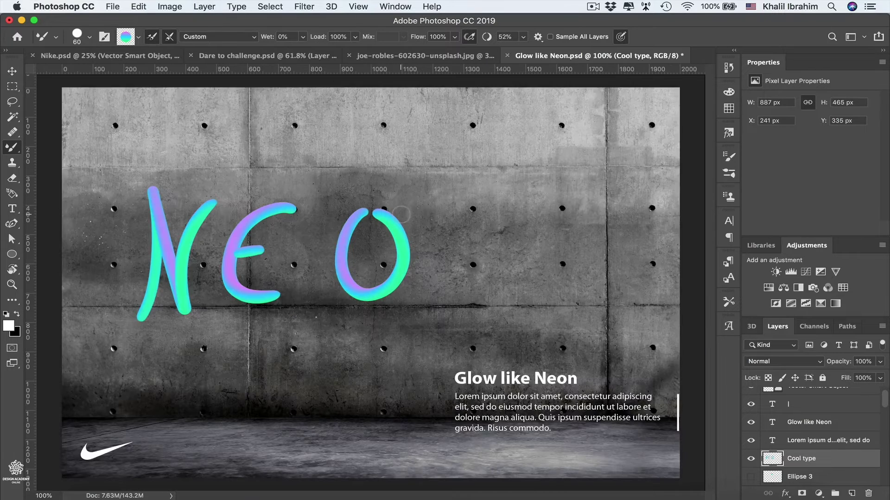
Select the letter O with a rectangular marquee and move it about 98 px closer to the E
left_click(12, 86)
left_click_drag(122, 179, 211, 332)
left_click_drag(327, 188, 418, 313)
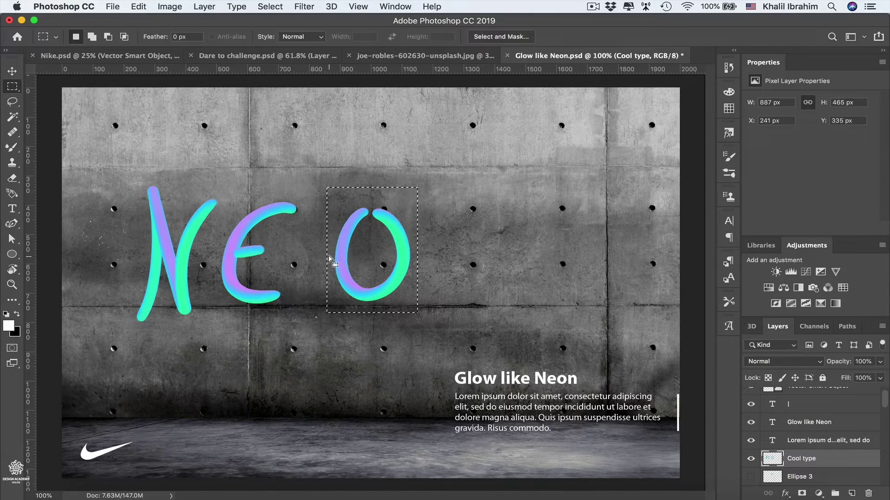
key("v")
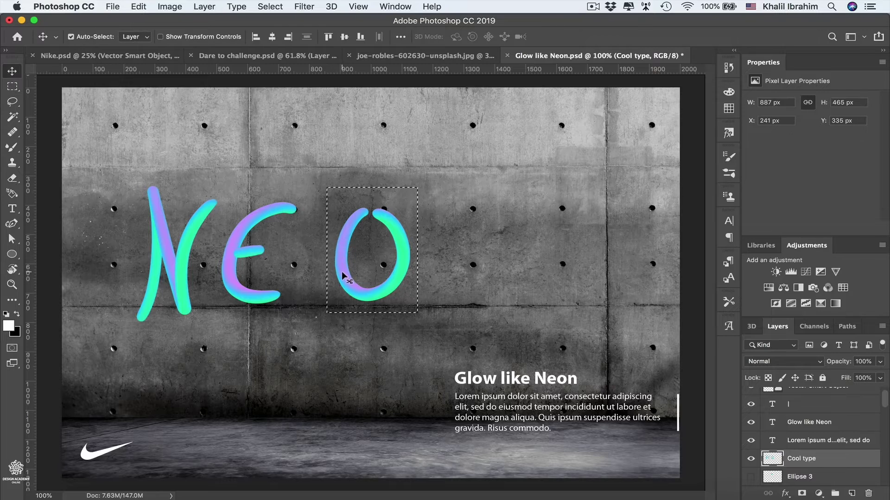
left_click_drag(342, 274, 312, 274)
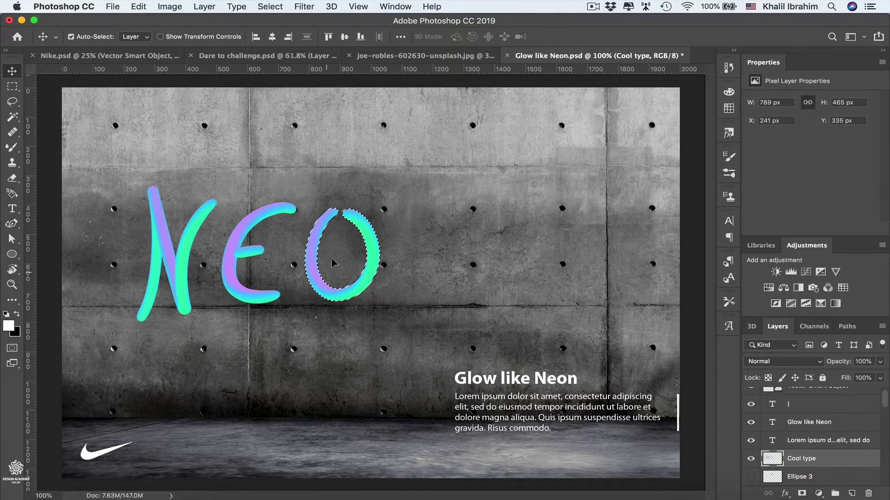
Select the whole letter N and place a copy of it after the O at the same height, completing the word NEON
key("m")
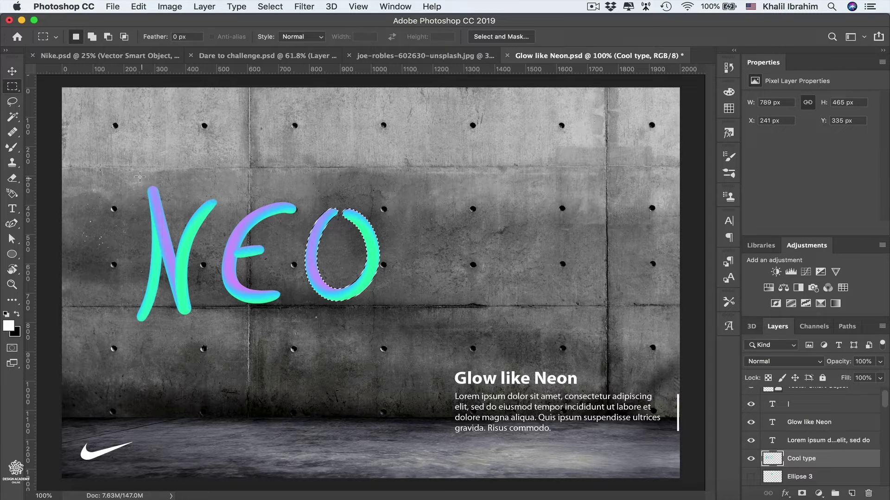
left_click_drag(140, 176, 220, 339)
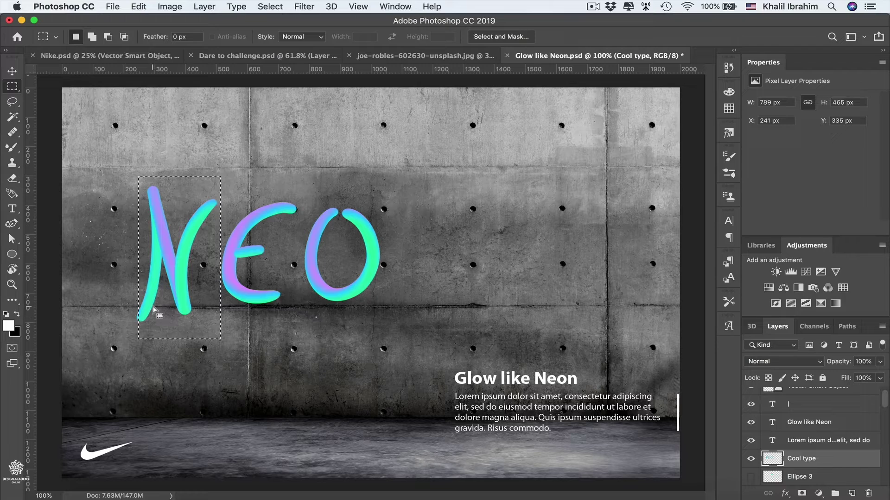
key("shift")
left_click_drag(157, 305, 134, 327)
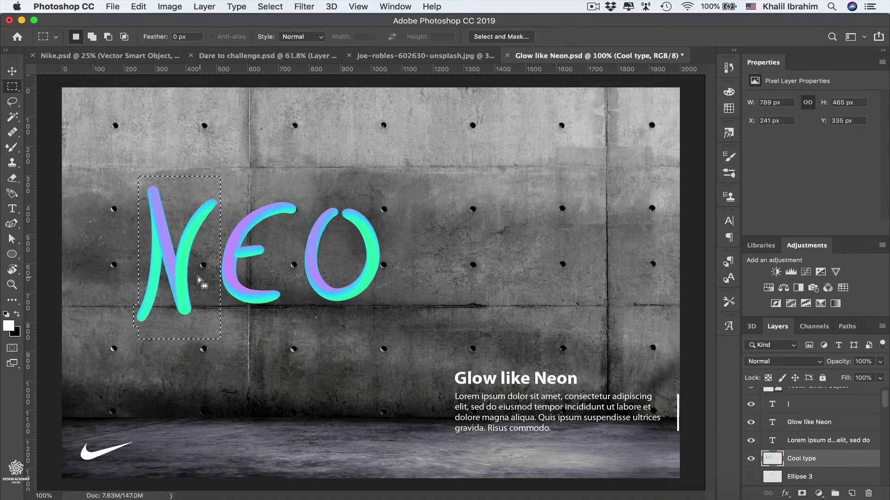
key("v")
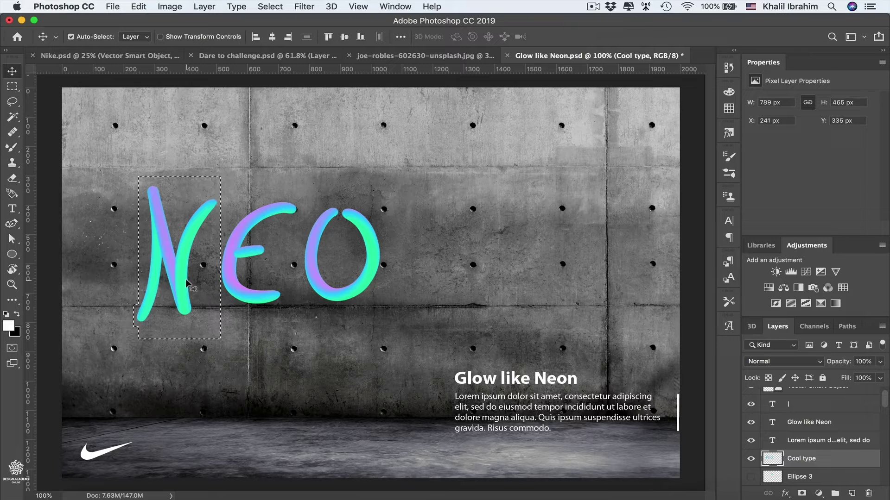
left_click_drag(186, 283, 433, 262)
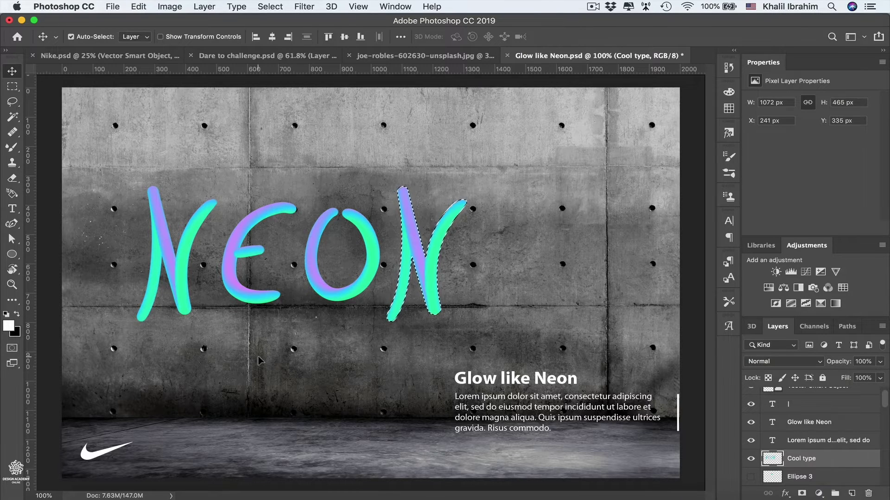
Add an empty layer above Cool type, hide the Cool type lettering, and clear the selection around the last N
left_click(852, 494)
left_click(751, 478)
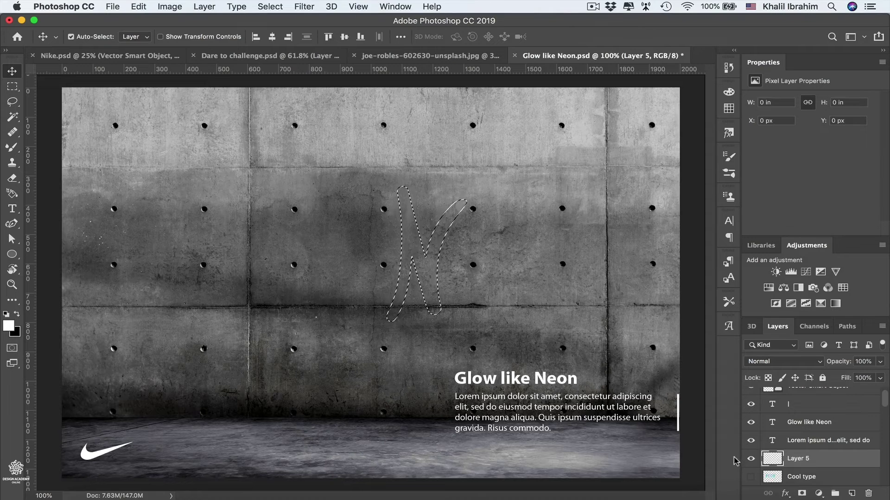
key("super+d")
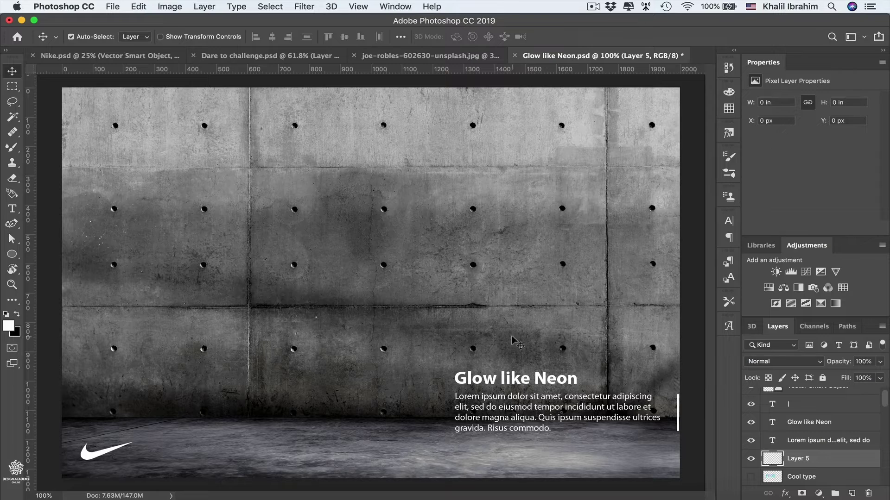
Place a placeholder text line on the middle of the wall and set its size to 60 pt
key("t")
left_click(290, 240)
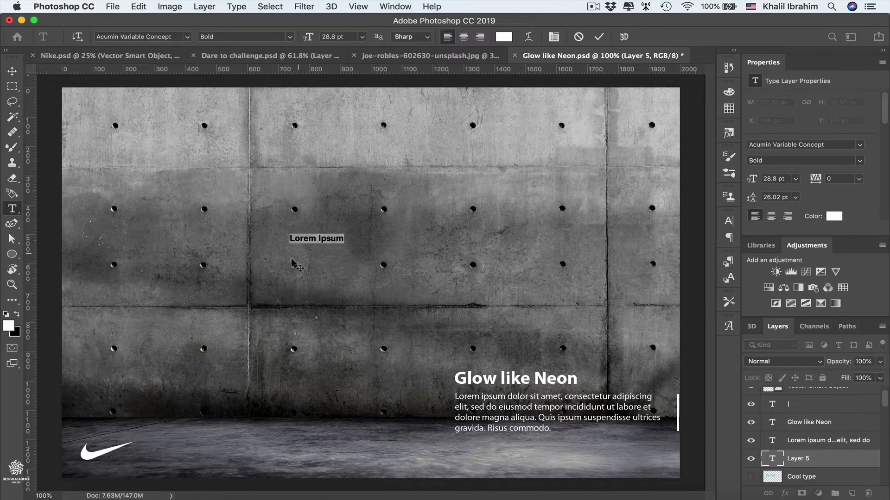
left_click(363, 37)
left_click(343, 176)
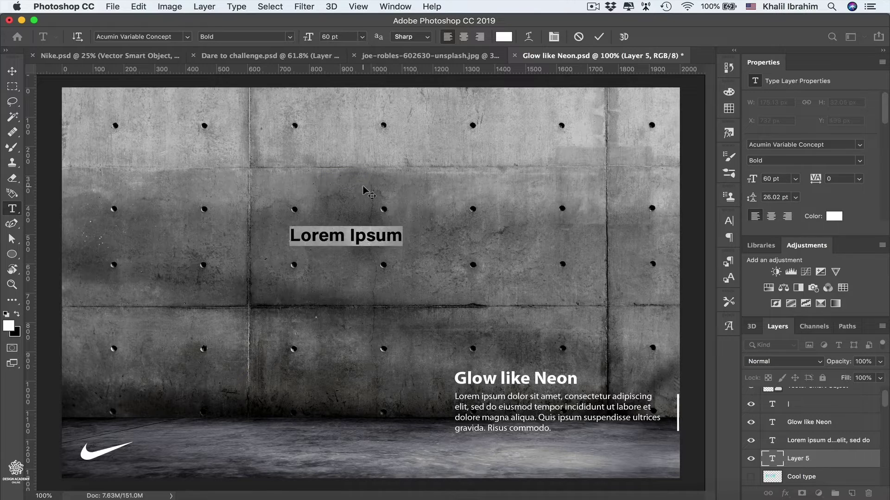
left_click(364, 37)
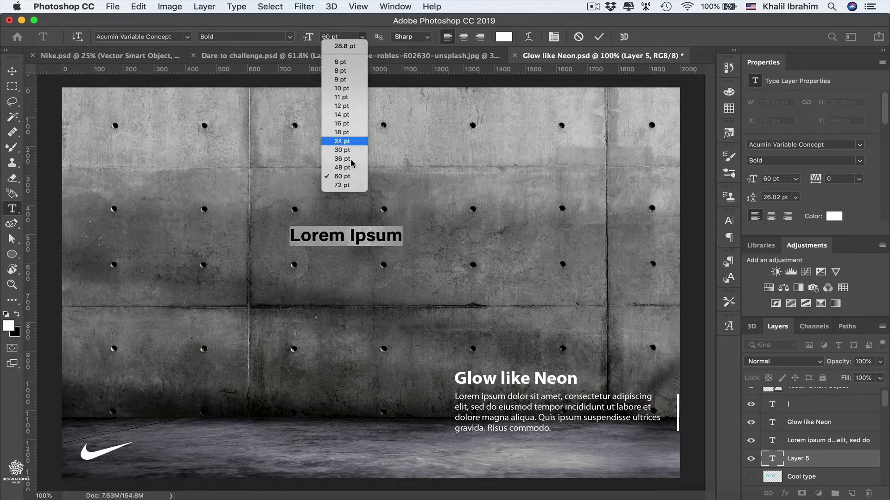
left_click(347, 184)
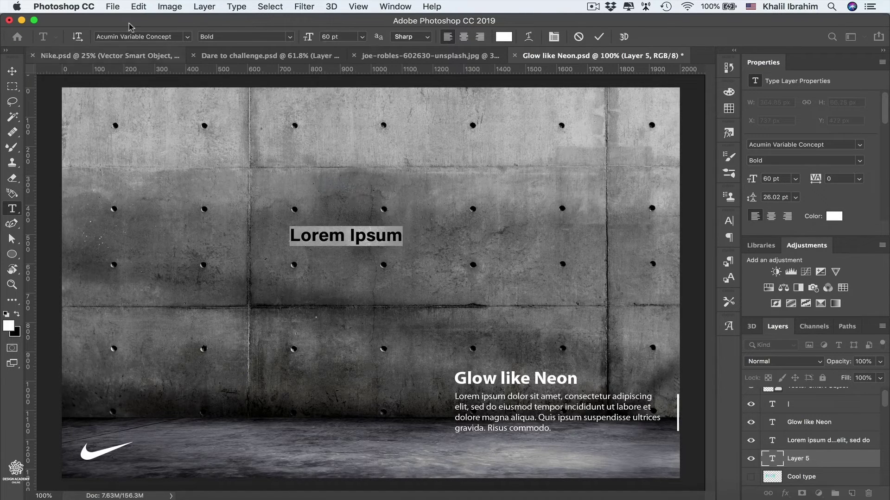
Filter the fonts to Handwritten, try Quimby Mayoral on the placeholder text, and delete that text layer
left_click(187, 37)
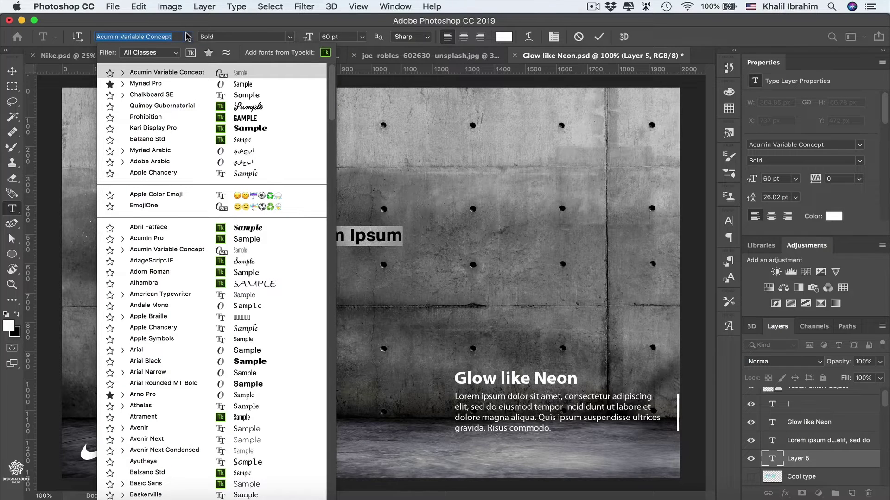
left_click(178, 54)
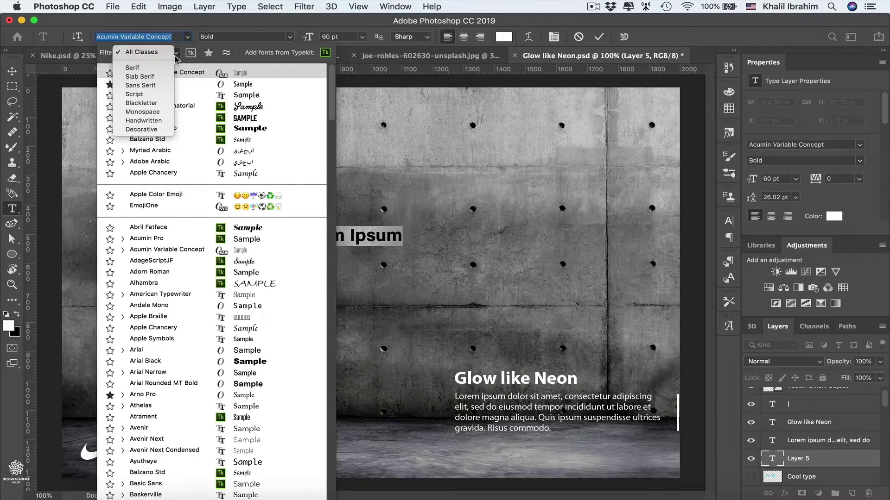
left_click(153, 120)
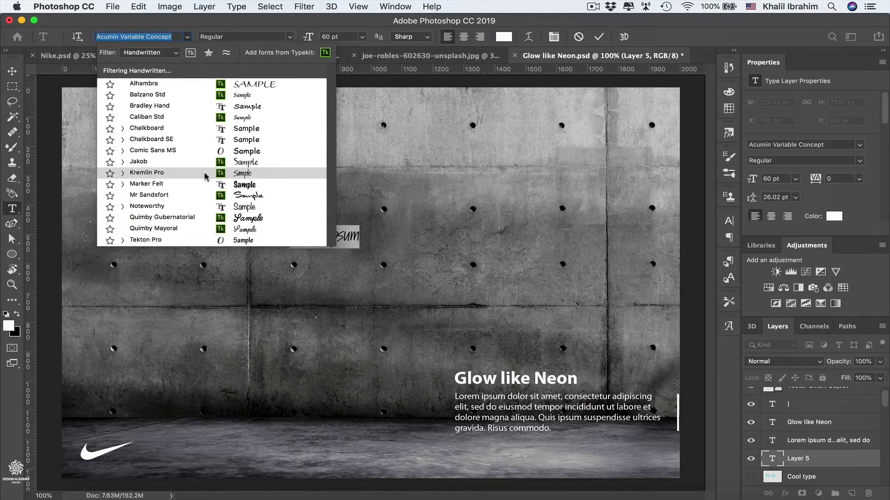
key("Down")
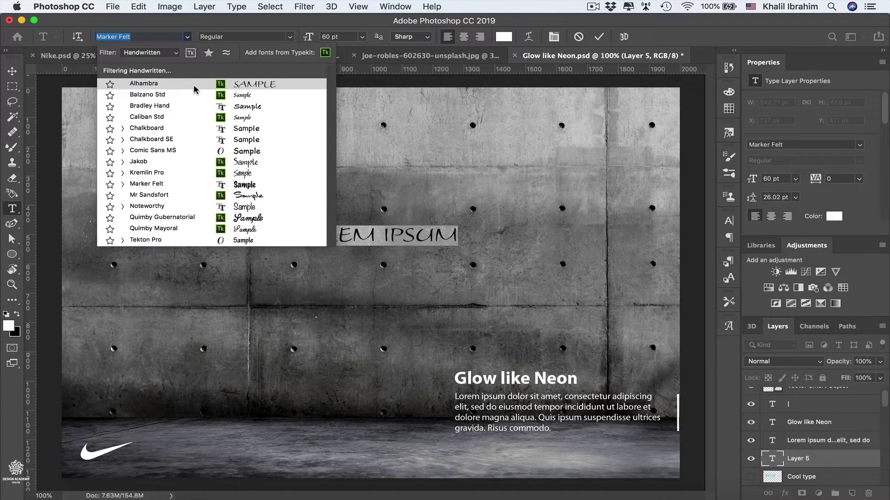
left_click(188, 233)
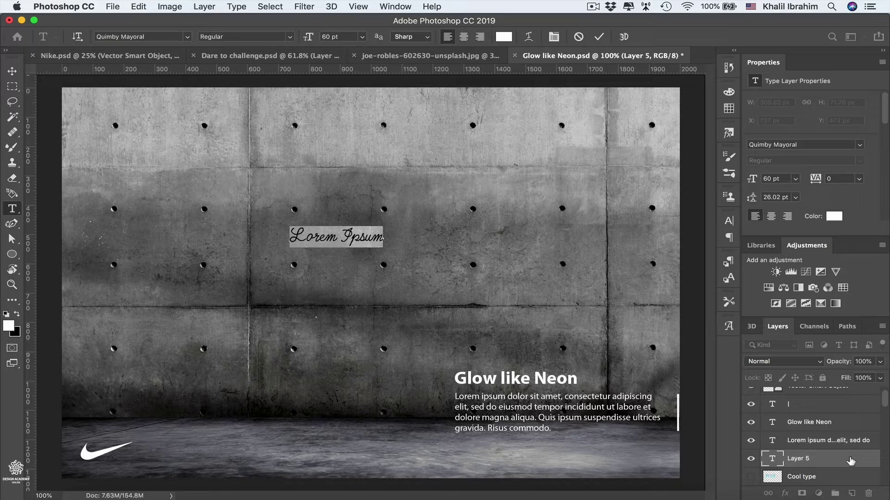
left_click_drag(851, 460, 868, 493)
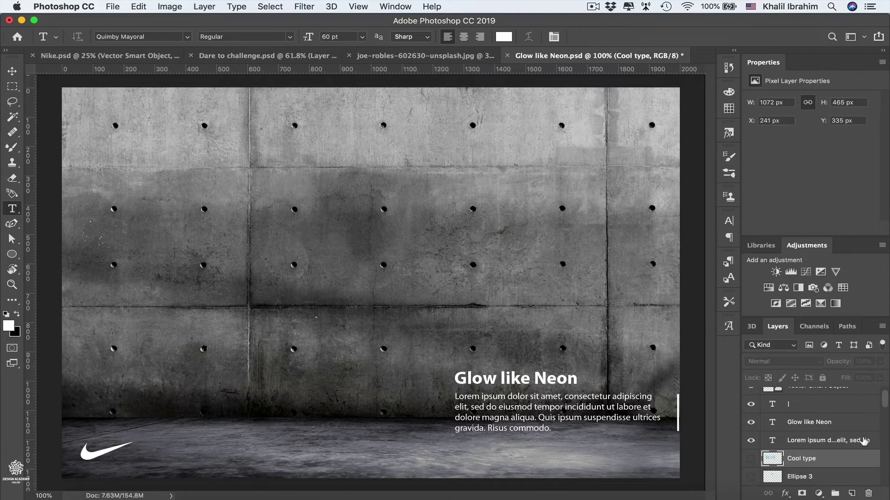
Show the hidden Glow text layer and select its lettering for editing to check the font
left_click_drag(885, 404, 833, 445)
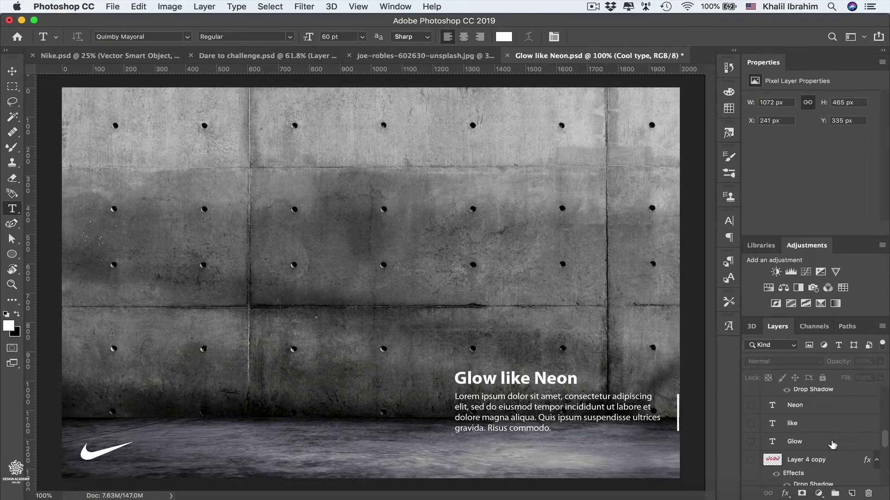
left_click(752, 442)
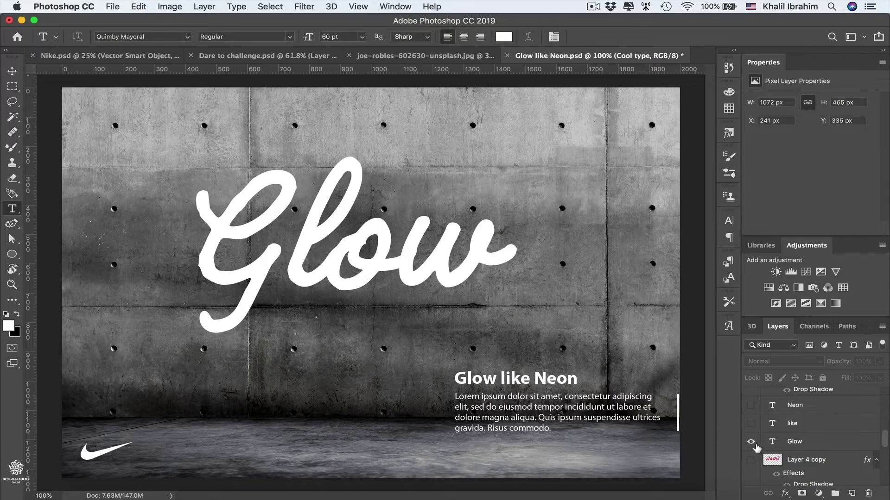
double_click(319, 261)
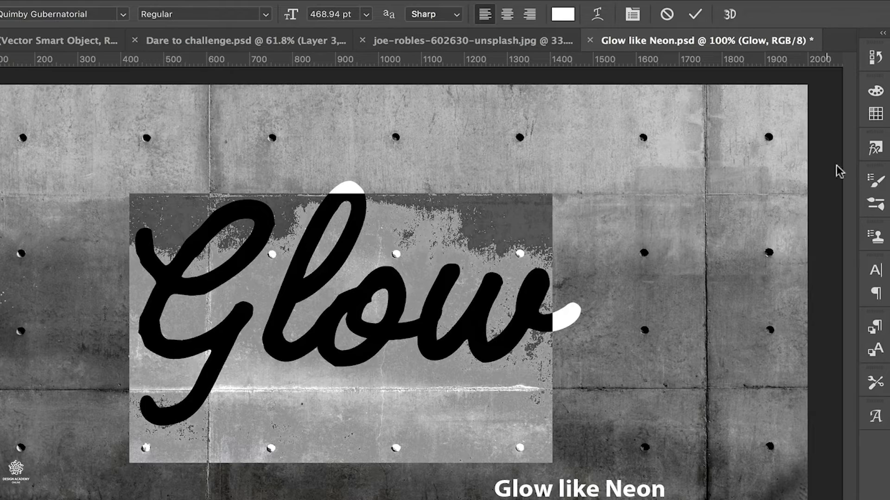
Create an empty layer directly above the Glow text layer and activate the Mixer Brush with its Brush Settings displayed
left_click(875, 181)
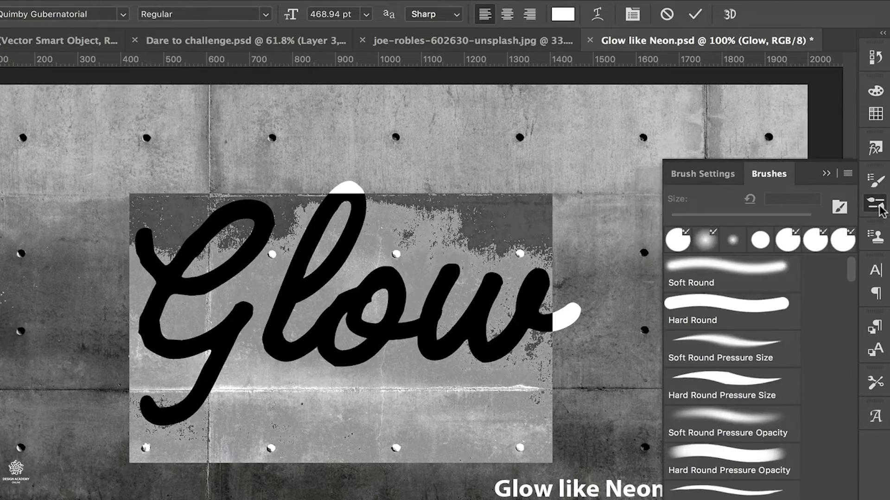
left_click(879, 180)
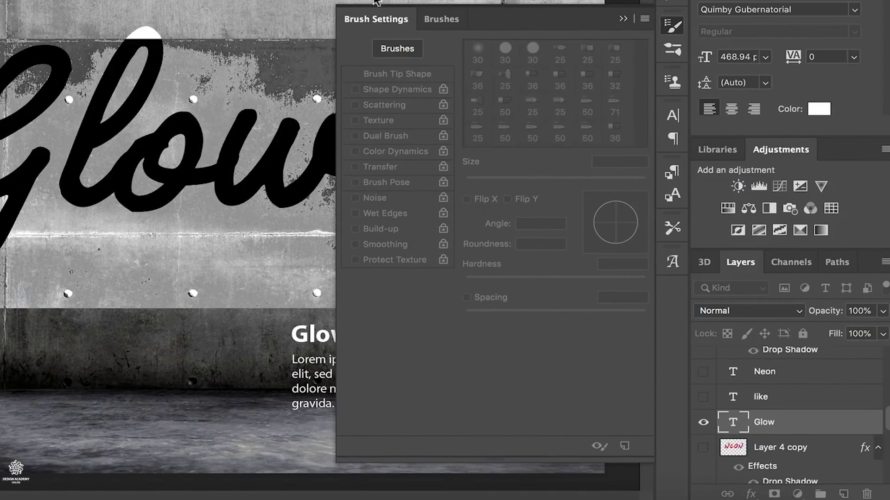
left_click(844, 494)
left_click(844, 494)
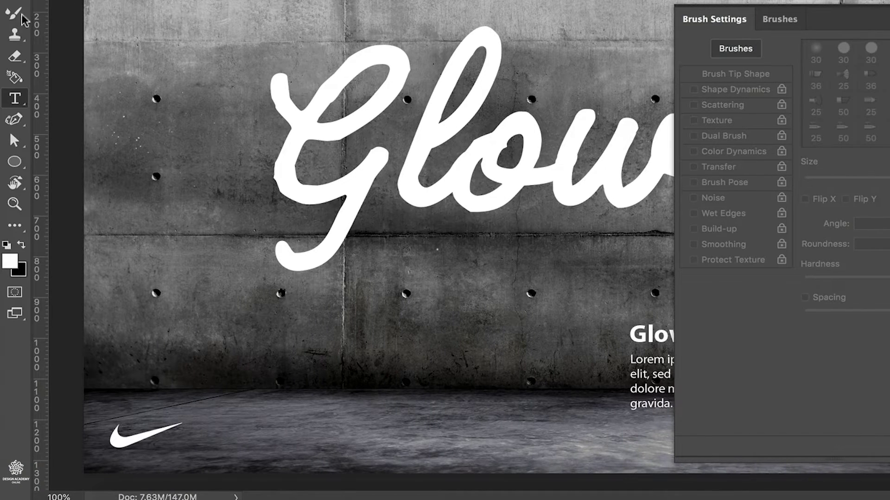
left_click(14, 14)
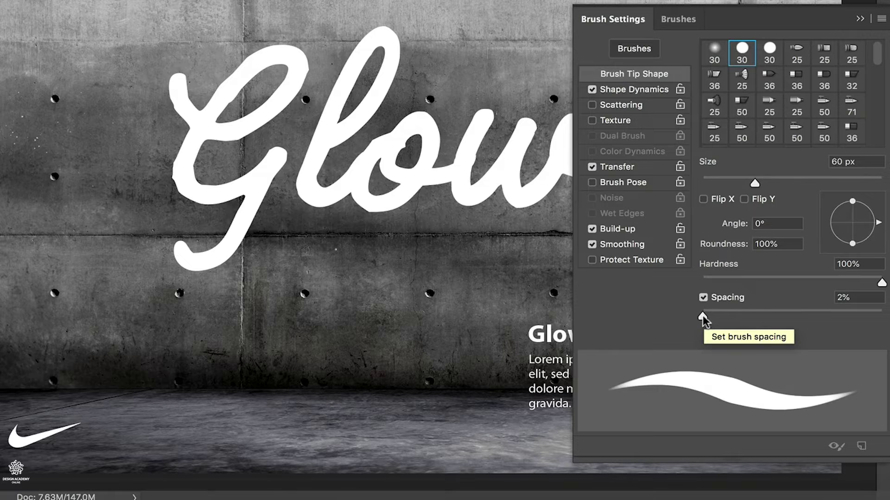
Try a brush tip spacing of 55% and return it to 2%
left_click_drag(703, 316, 750, 318)
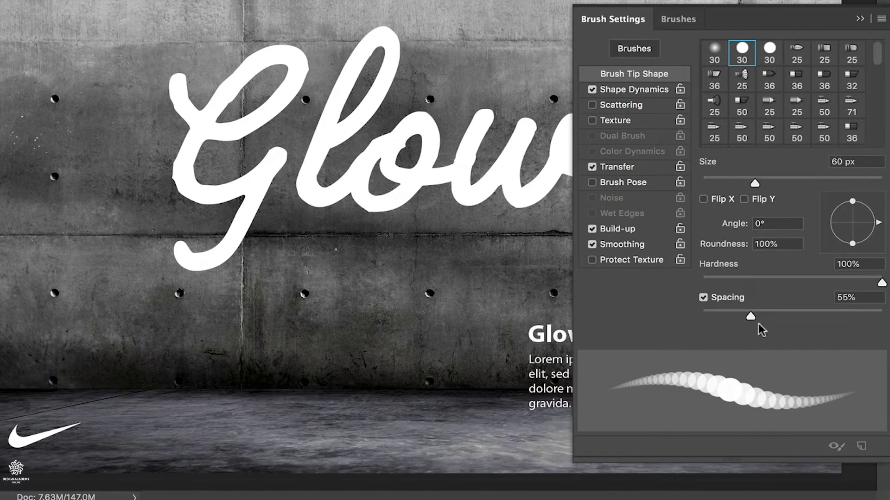
left_click_drag(750, 315, 703, 317)
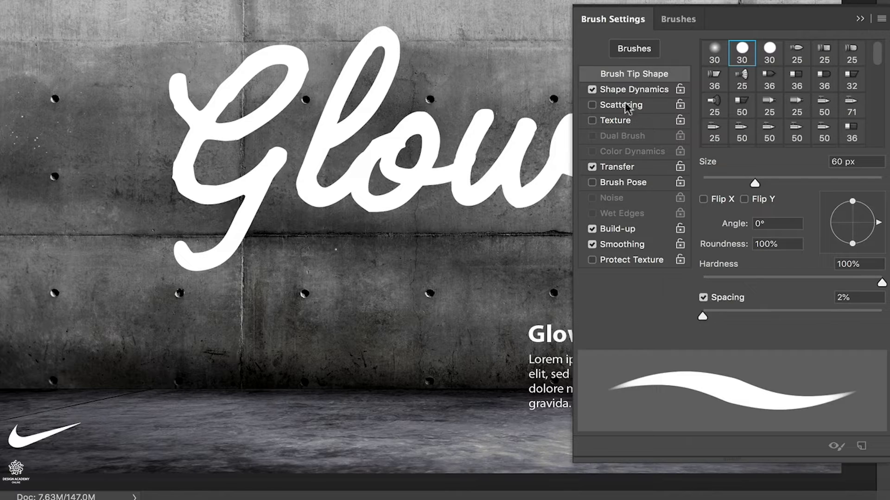
In Shape Dynamics, try a minimum diameter of 92%, restore it to 5%, and close the brush settings
left_click(634, 92)
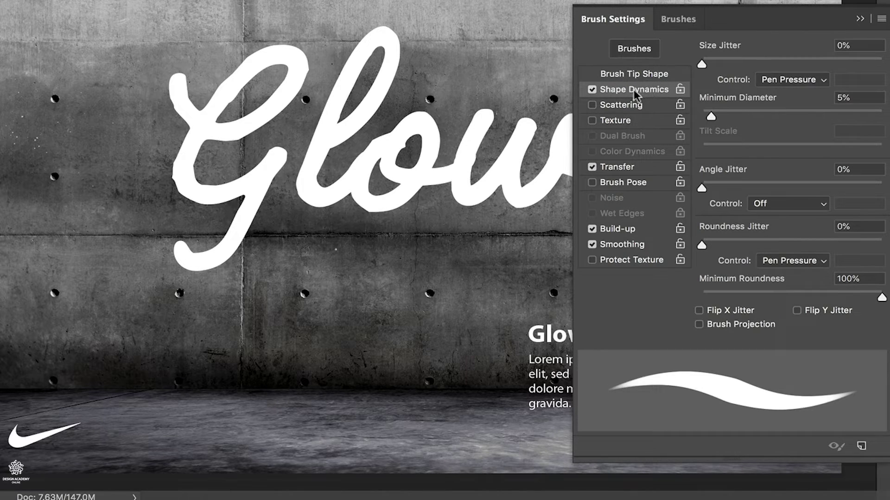
left_click(821, 81)
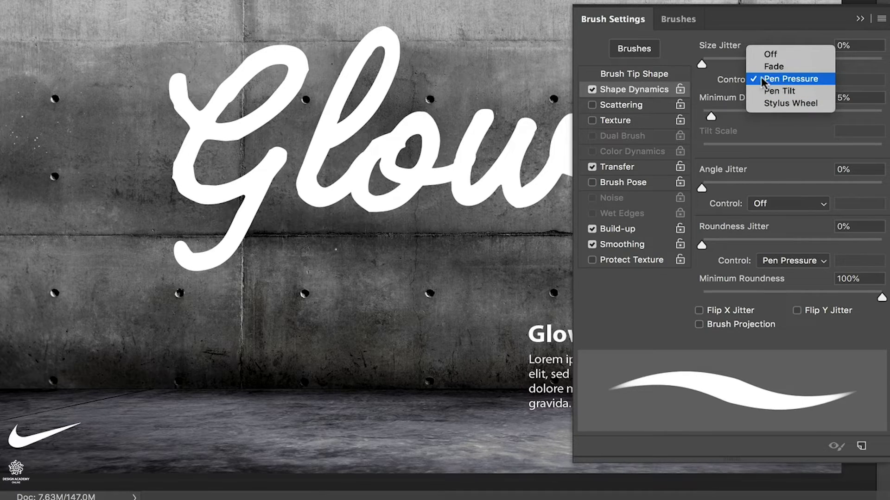
left_click(716, 87)
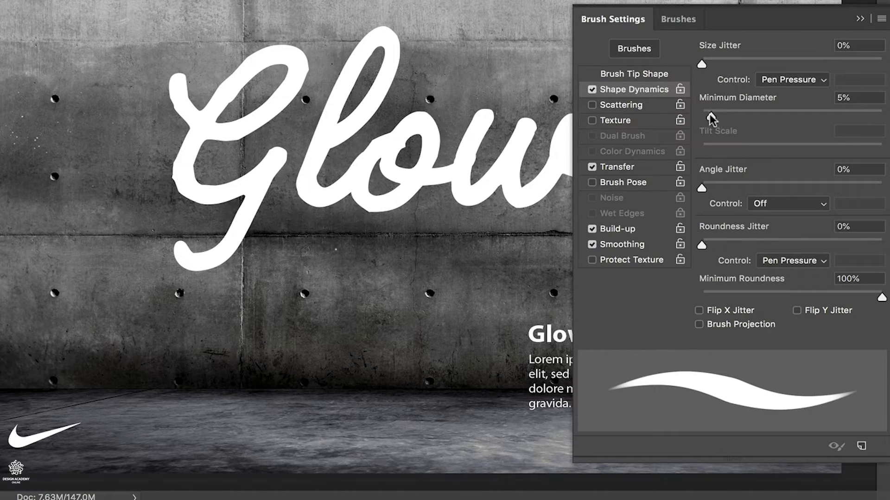
left_click_drag(708, 116, 869, 115)
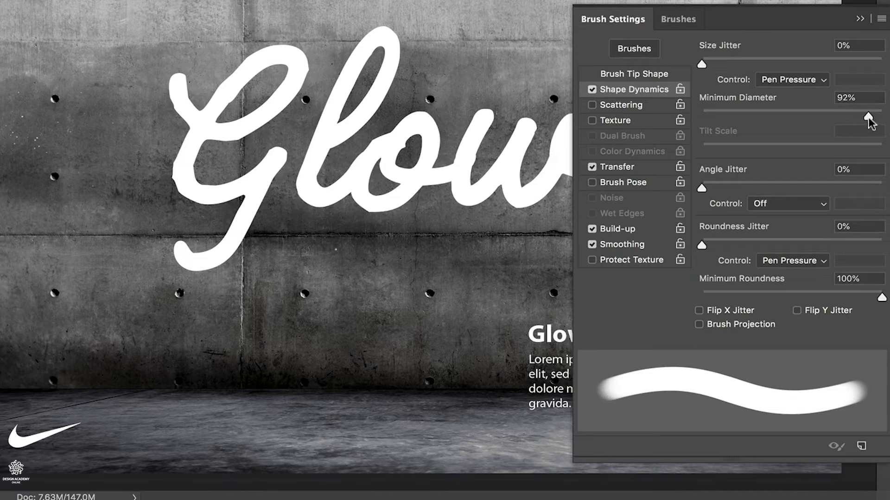
left_click_drag(867, 116, 710, 116)
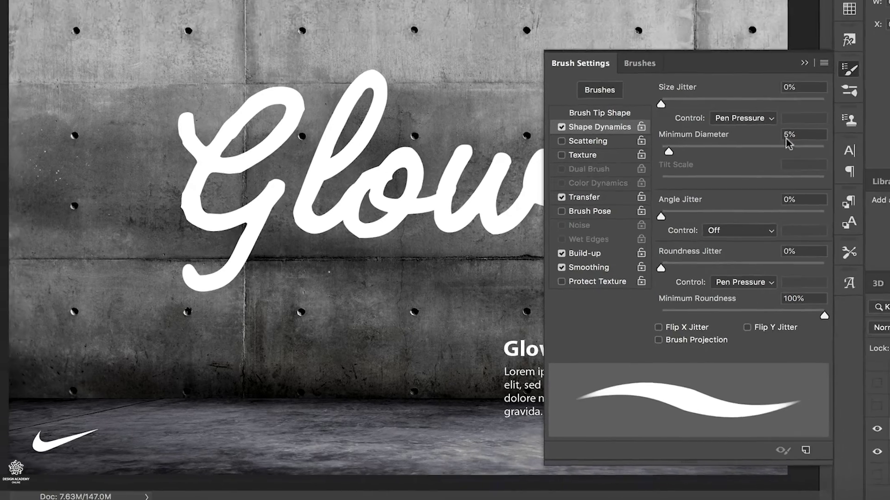
left_click(805, 62)
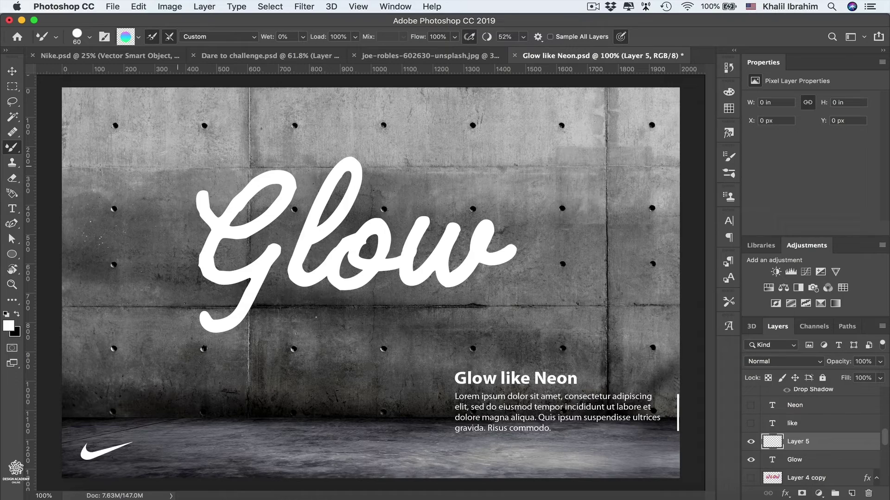
Rotate the canvas view to about -19° and trace the letter G of the Glow text with the gradient Mixer Brush
key("r")
left_click_drag(169, 163, 130, 227)
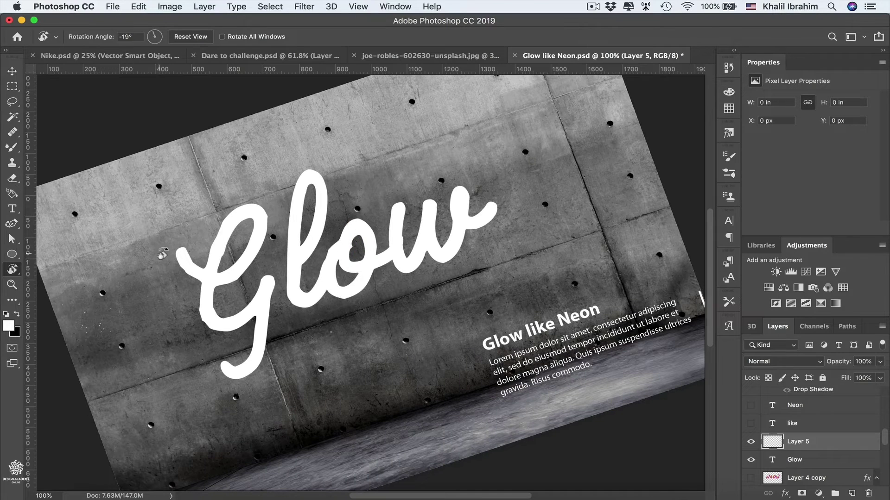
key("b")
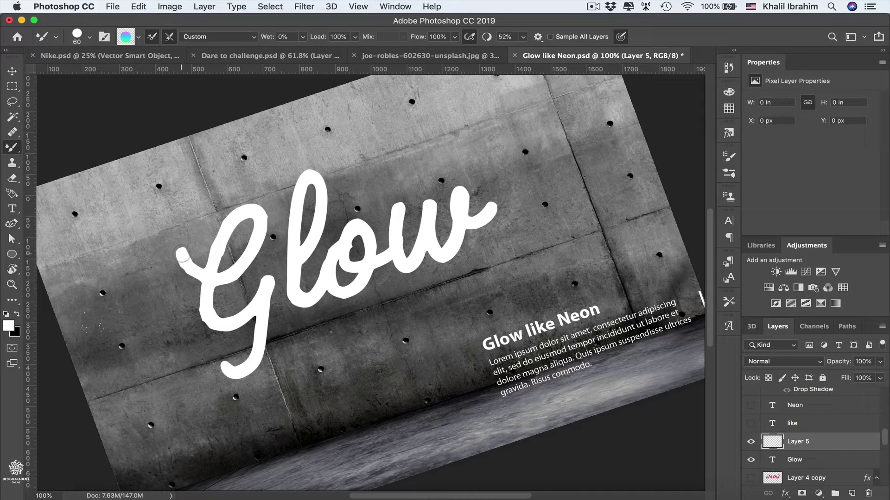
mouse_move(181, 254)
left_mouse_down()
mouse_move(219, 275)
mouse_move(242, 265)
mouse_move(259, 215)
mouse_move(241, 213)
mouse_move(221, 236)
mouse_move(208, 299)
mouse_move(216, 322)
mouse_move(238, 320)
mouse_move(267, 282)
mouse_move(258, 344)
mouse_move(226, 363)
left_mouse_up()
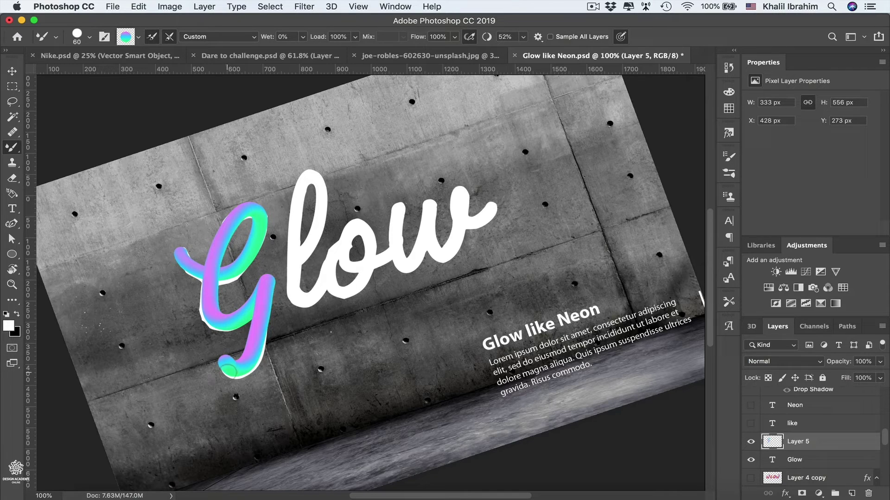
left_click_drag(227, 369, 231, 363)
Trace the letters l, o and w of the Glow text with the Mixer Brush, undoing the first try at the l
mouse_move(293, 262)
left_mouse_down()
mouse_move(320, 210)
mouse_move(308, 182)
mouse_move(296, 206)
mouse_move(301, 293)
left_mouse_up()
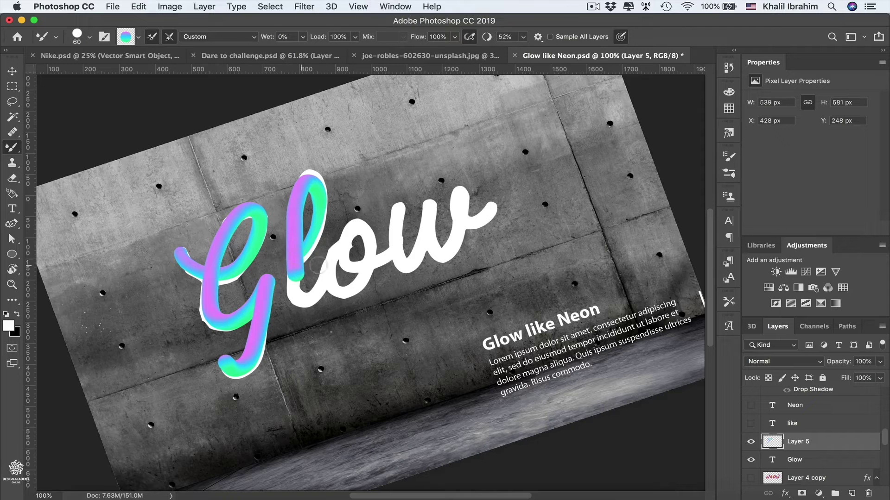
key("super+z")
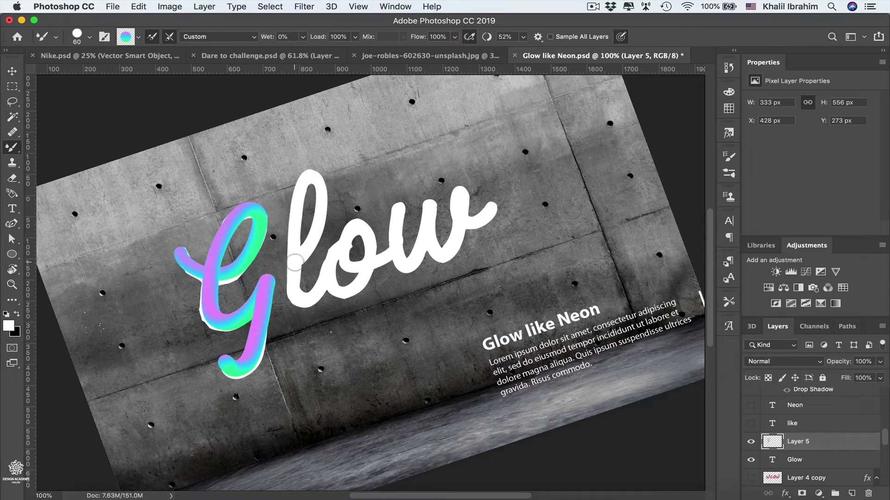
mouse_move(295, 262)
left_mouse_down()
mouse_move(320, 210)
mouse_move(314, 176)
mouse_move(294, 230)
mouse_move(317, 298)
mouse_move(337, 253)
mouse_move(331, 265)
mouse_move(354, 287)
mouse_move(368, 240)
mouse_move(343, 261)
mouse_move(386, 255)
mouse_move(395, 244)
mouse_move(365, 236)
mouse_move(398, 211)
mouse_move(408, 264)
mouse_move(428, 219)
mouse_move(452, 243)
mouse_move(462, 195)
mouse_move(461, 220)
mouse_move(492, 204)
left_mouse_up()
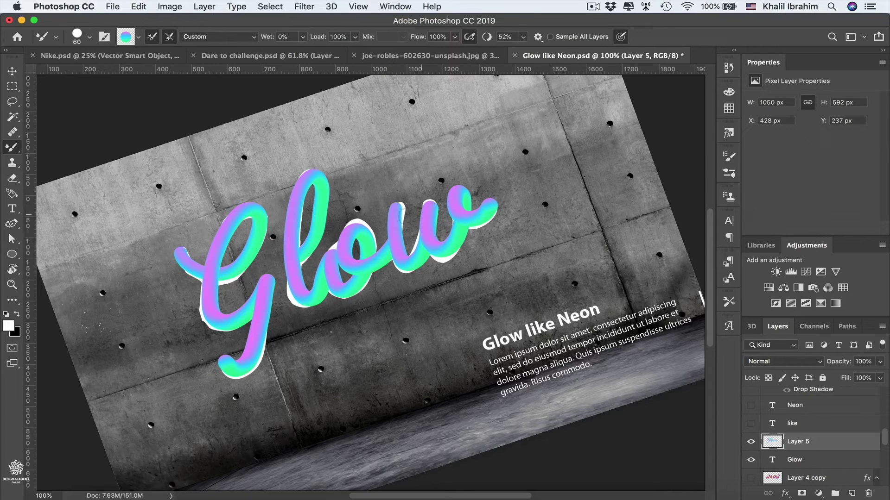
Reset the canvas rotation and hide the white Glow text layer beneath the painted lettering
key("Escape")
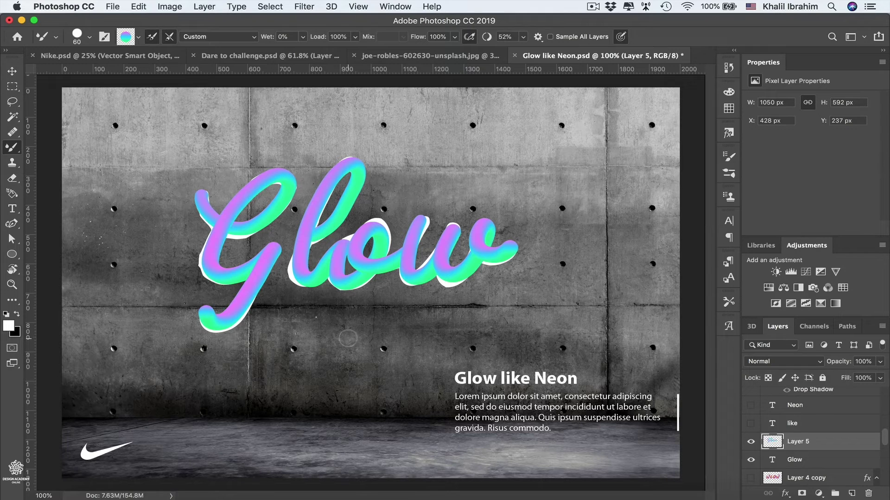
left_click(751, 460)
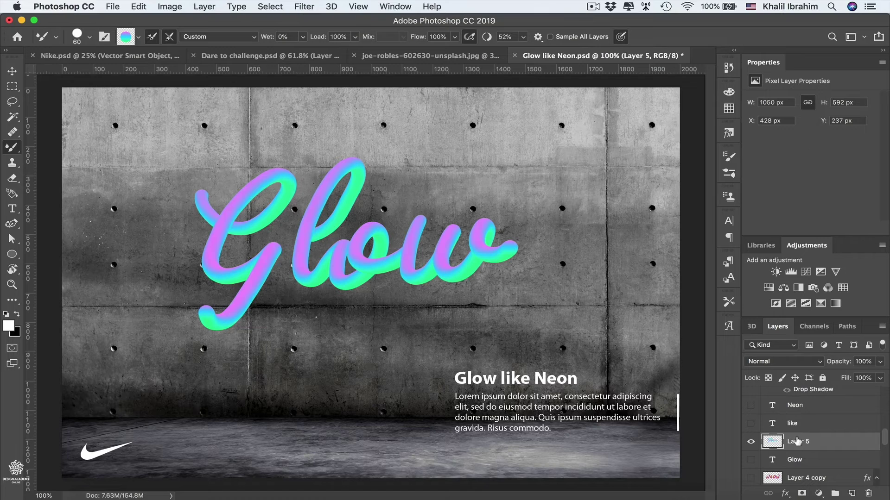
Add a Drop Shadow to Layer 5's Glow lettering with 53% opacity and a distance of 96 px
double_click(845, 445)
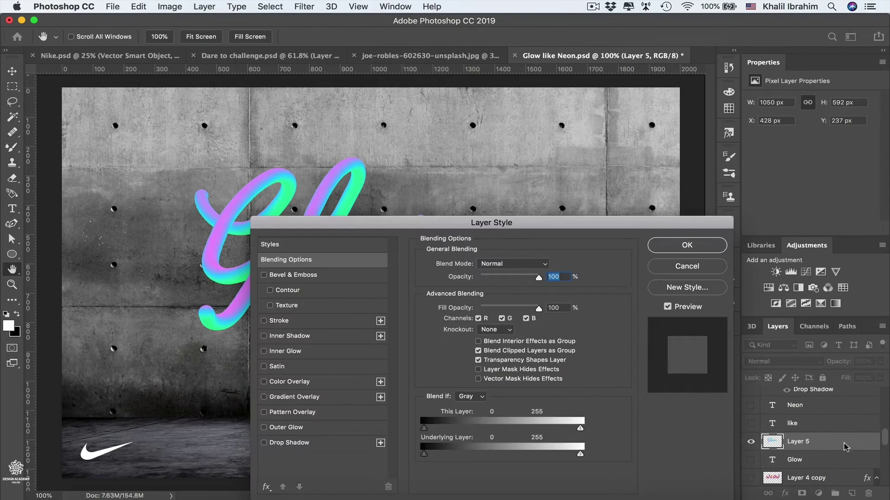
left_click(263, 443)
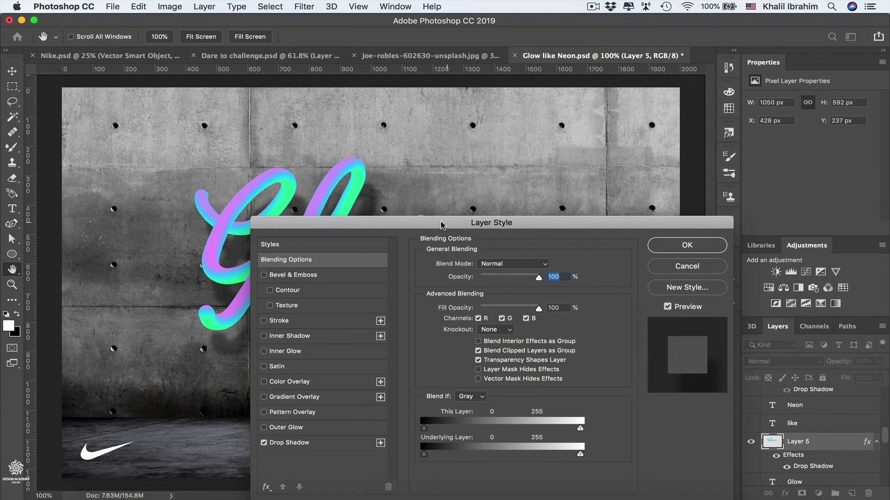
left_click_drag(441, 226, 624, 75)
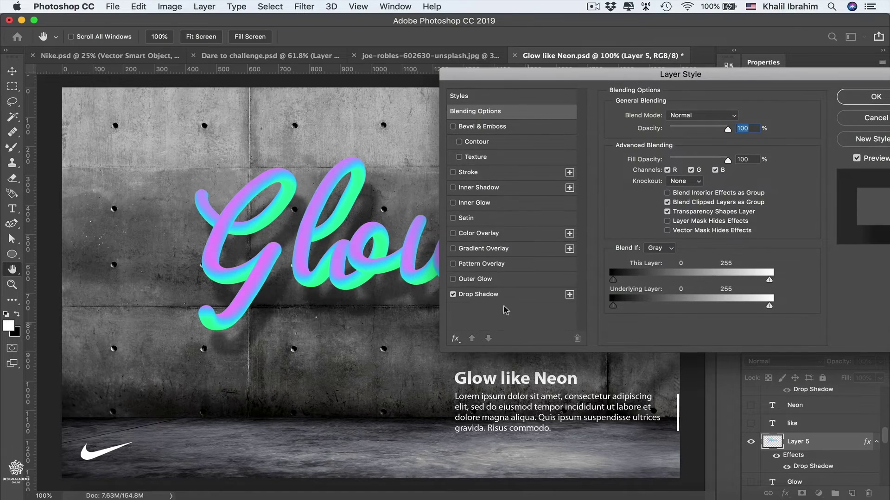
left_click(493, 300)
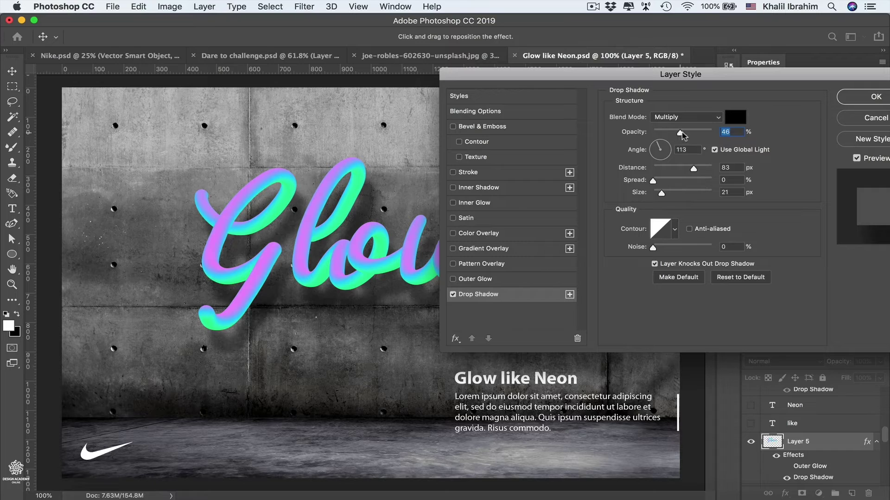
mouse_move(682, 133)
left_mouse_down()
mouse_move(694, 133)
mouse_move(681, 133)
left_mouse_up()
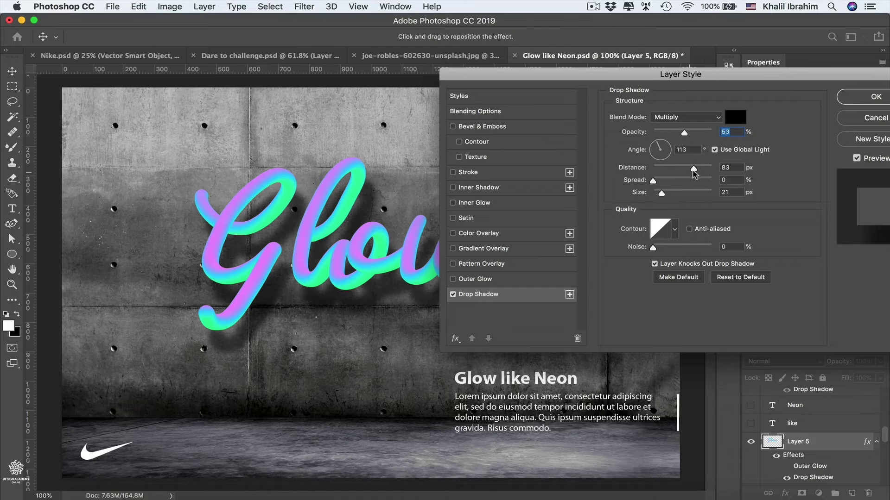
left_click_drag(693, 168, 662, 197)
mouse_move(663, 74)
left_mouse_down()
mouse_move(676, 60)
mouse_move(659, 65)
mouse_move(654, 82)
left_mouse_up()
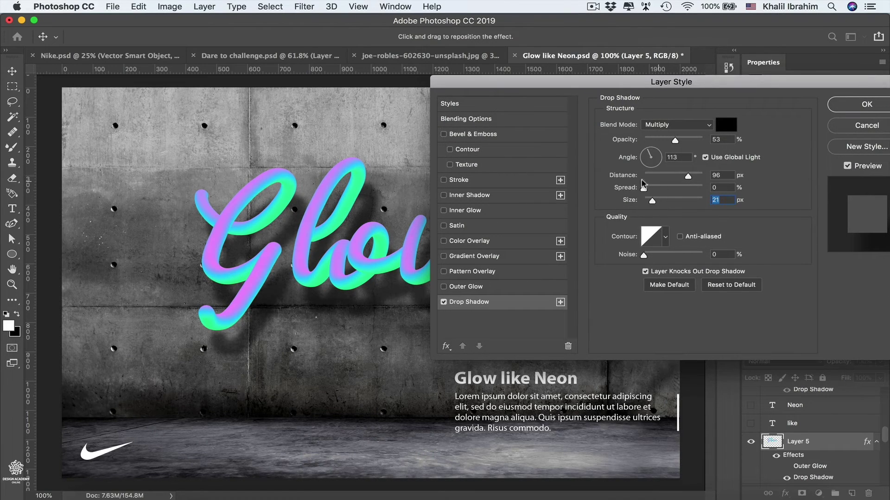
Try an Outer Glow at 14% opacity on the lettering, switch it off again, and apply the layer style
left_click(444, 287)
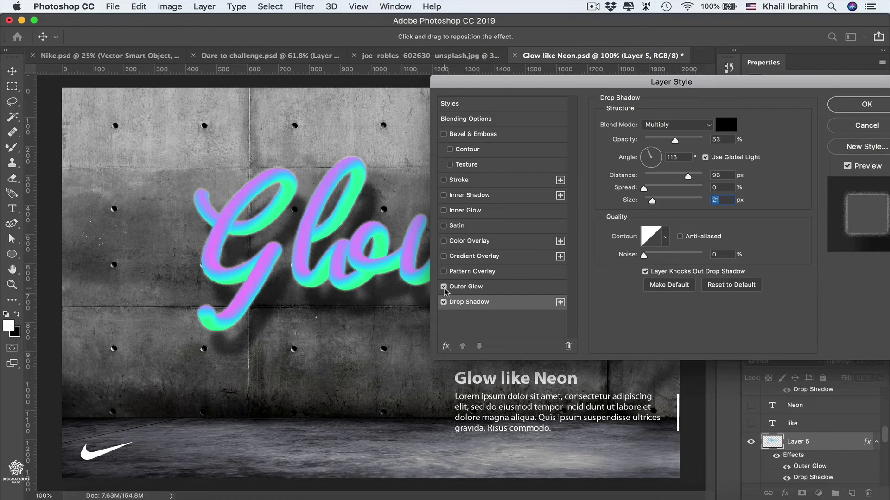
left_click(511, 291)
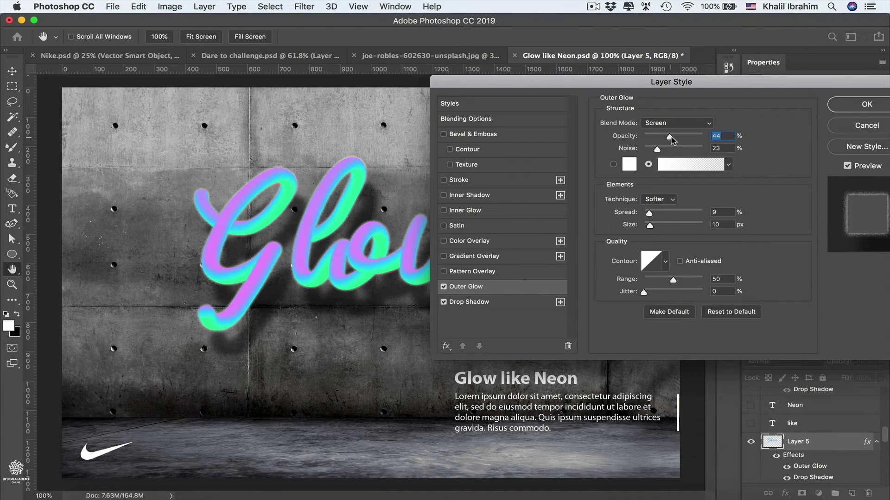
left_click_drag(670, 138, 652, 139)
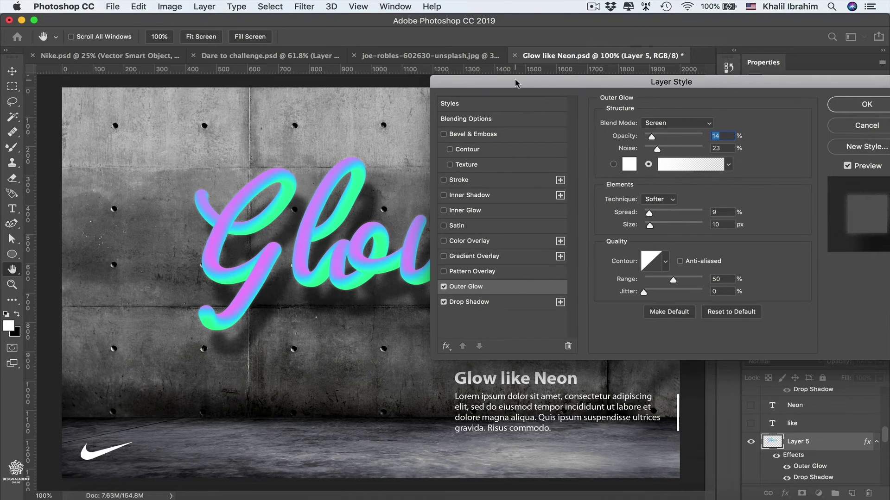
mouse_move(515, 83)
left_mouse_down()
mouse_move(681, 94)
mouse_move(495, 77)
mouse_move(514, 81)
left_mouse_up()
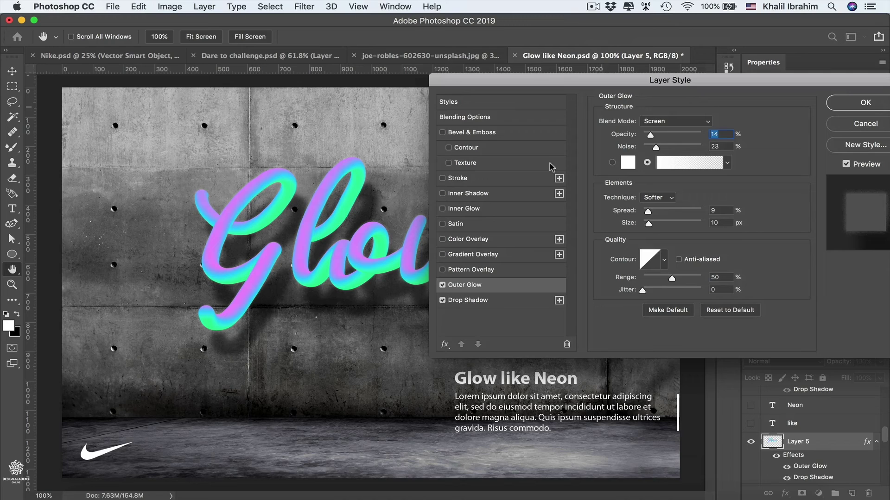
left_click(442, 288)
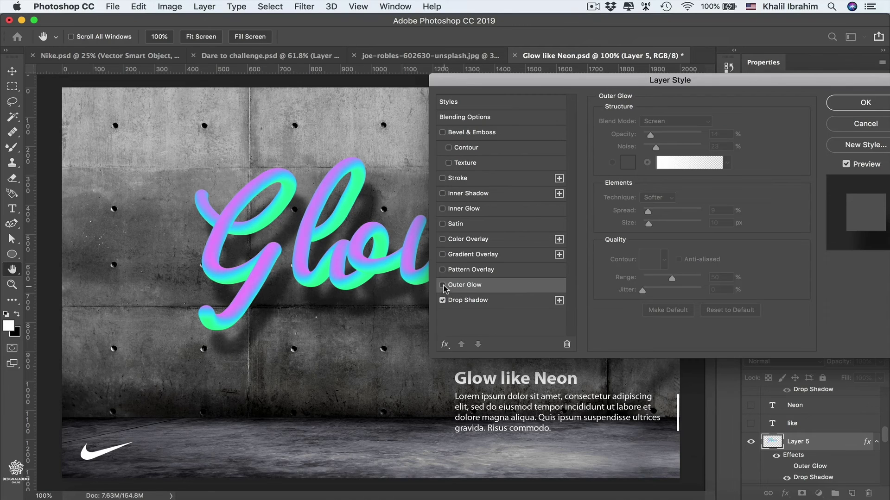
left_click(850, 106)
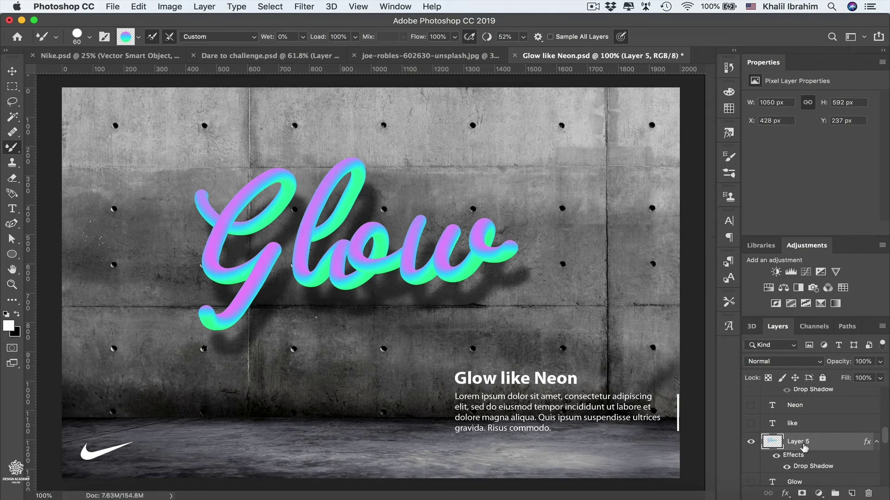
Show the Levels 1 adjustment and toggle Levels 2 to compare their darkening of the wall and floor
left_click_drag(886, 439, 881, 484)
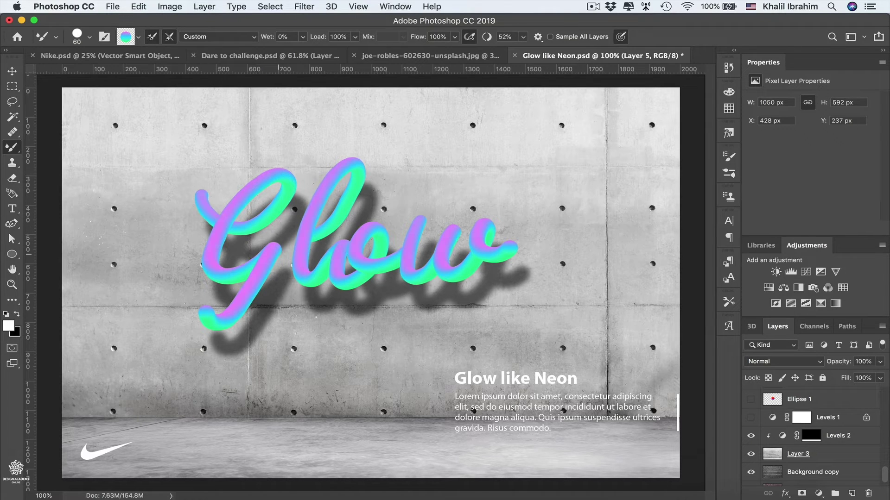
left_click(751, 417)
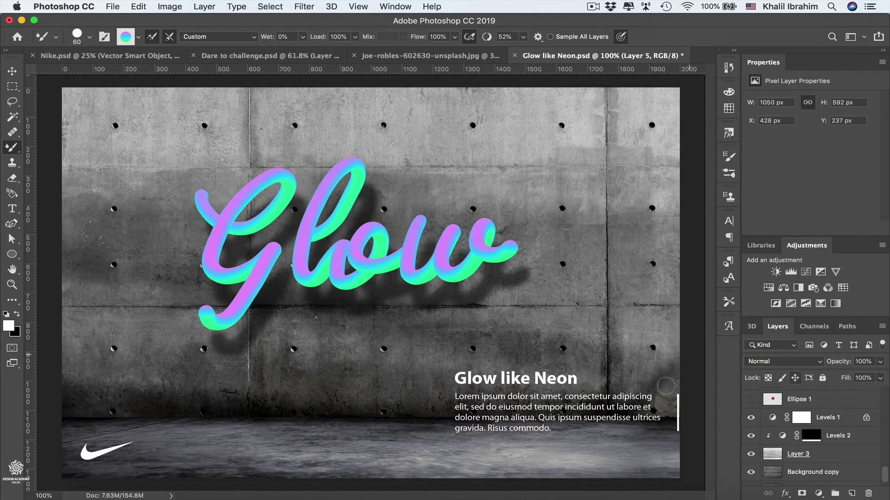
left_click(752, 437)
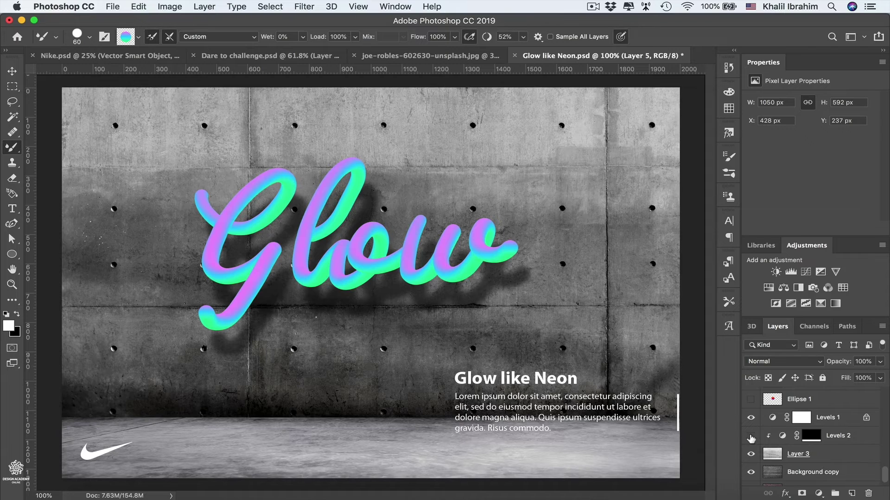
left_click(751, 438)
Marquee-select the floor strip along the image's lower edge to outline the Levels 2 area, and deselect it
left_click(12, 86)
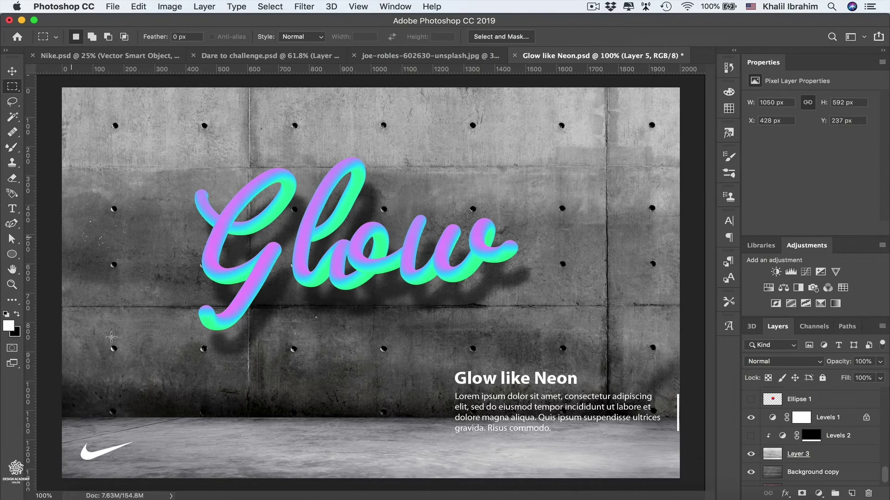
left_click_drag(58, 416, 820, 483)
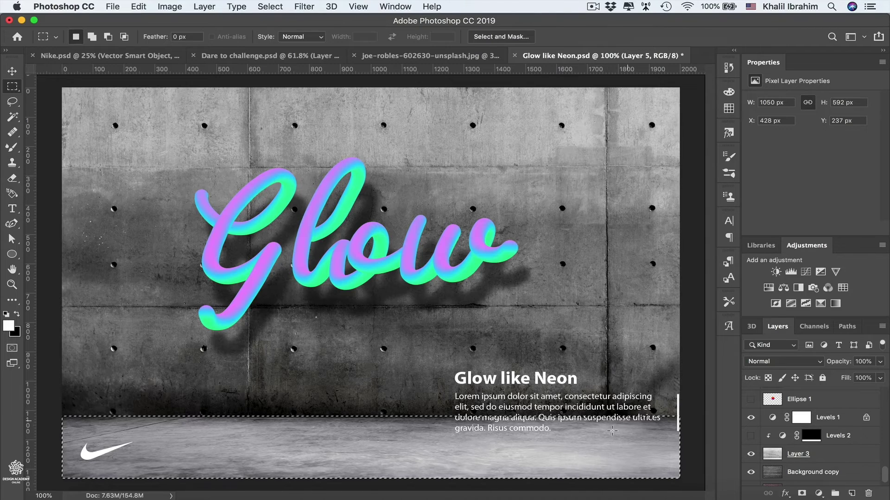
left_click(703, 425)
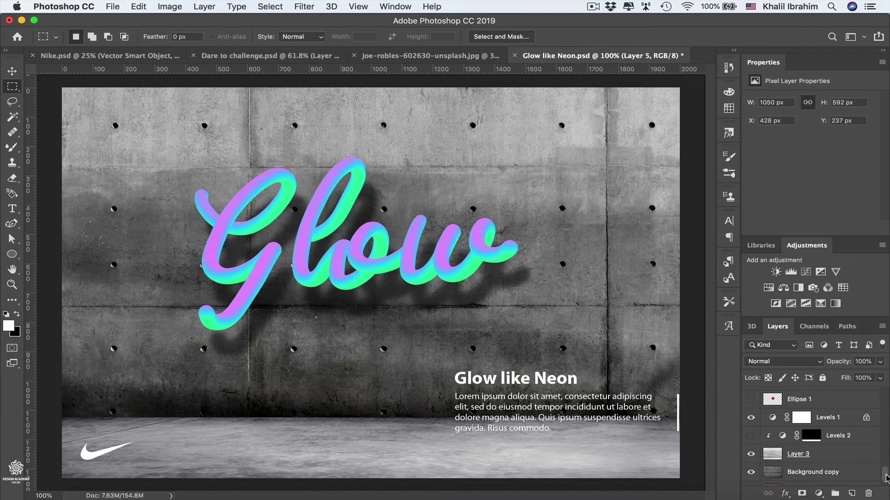
Hide Levels 1, Layer 3 and Background copy one by one to inspect the brick backgrounds beneath
scroll(885, 477, "down", 1)
left_click(751, 404)
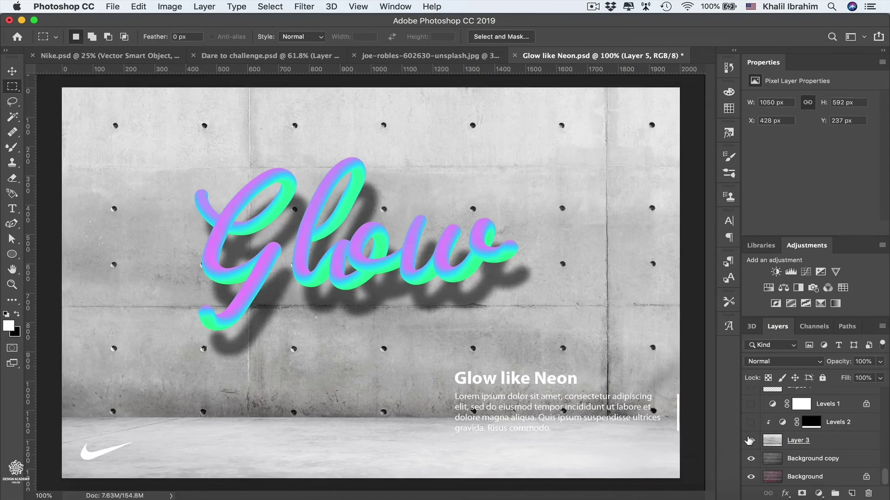
left_click(751, 446)
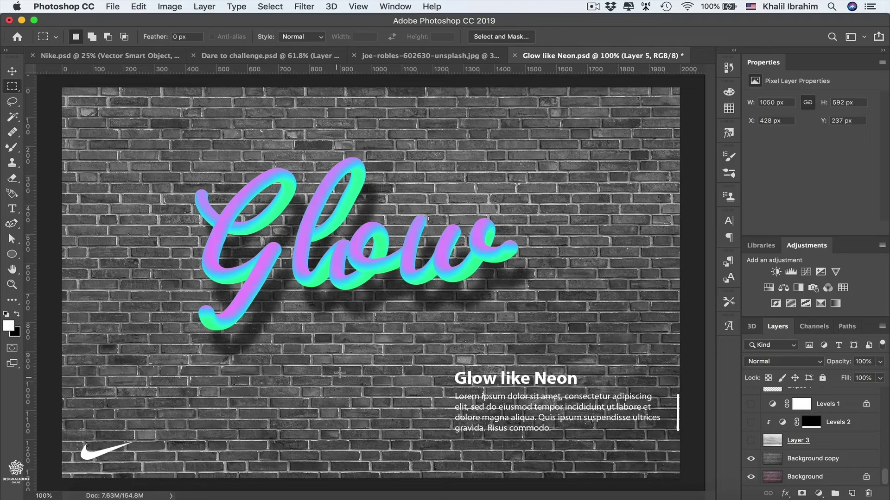
left_click(750, 459)
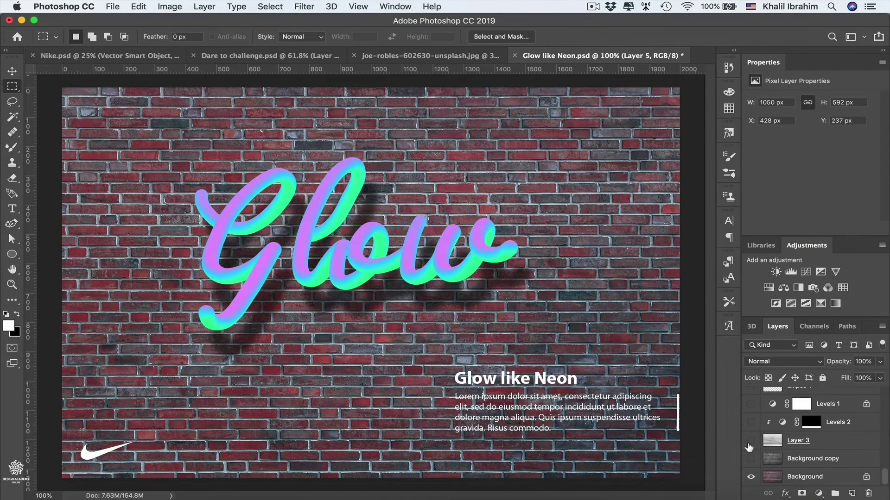
Show the concrete wall of Layer 3 and the Levels 1 and Levels 2 adjustments again
left_click(751, 442)
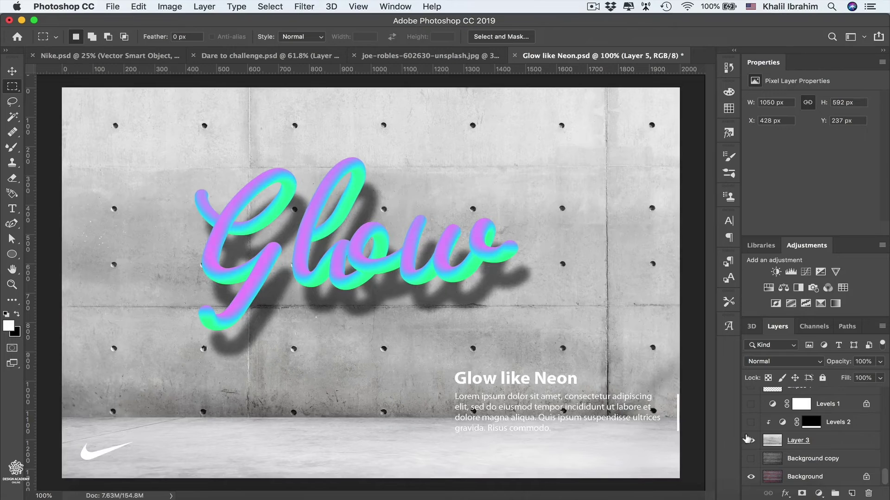
left_click(750, 405)
left_click(751, 422)
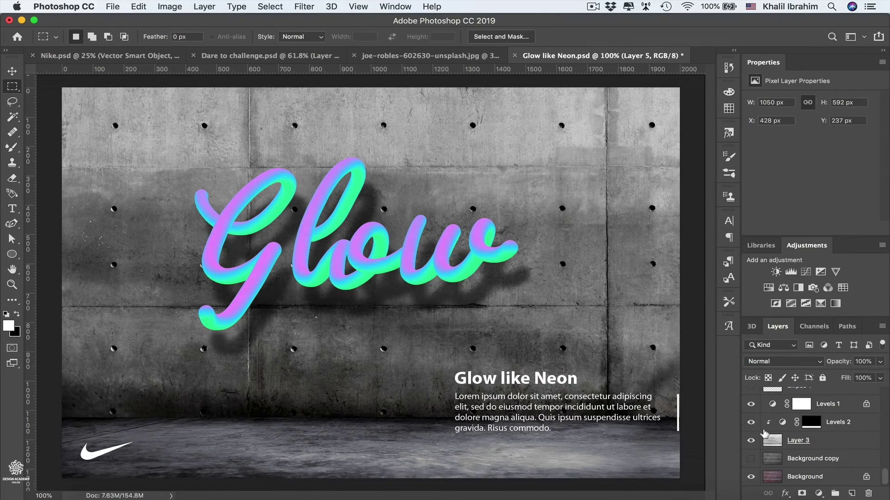
Show Ellipse 1 and move the orange-to-purple circle to the wall's upper right, at about X 1456, Y 152 px
left_click_drag(885, 479, 885, 472)
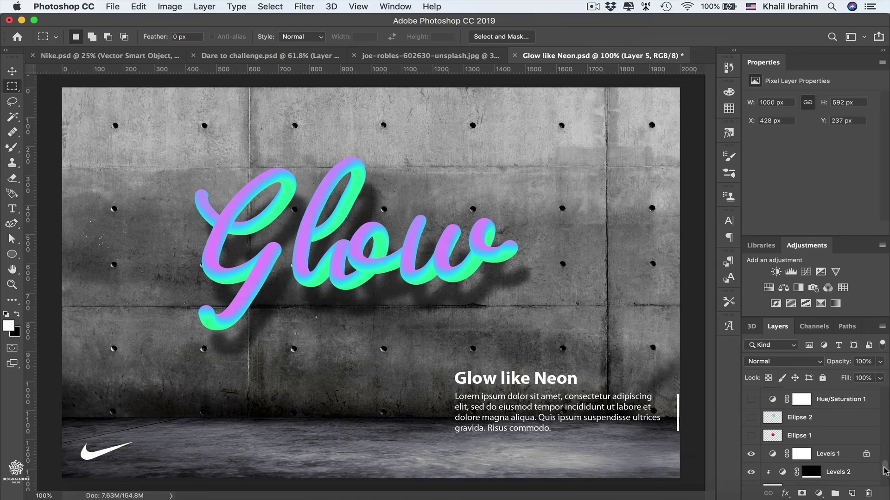
left_click(751, 437)
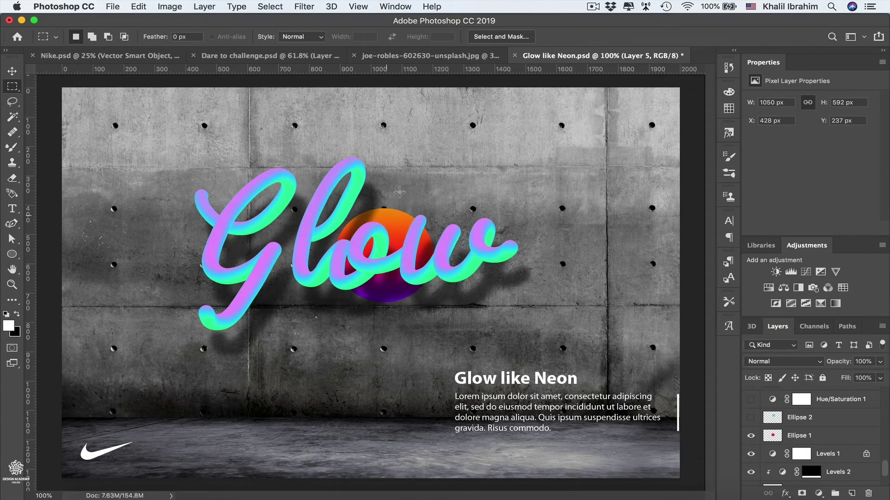
key("v")
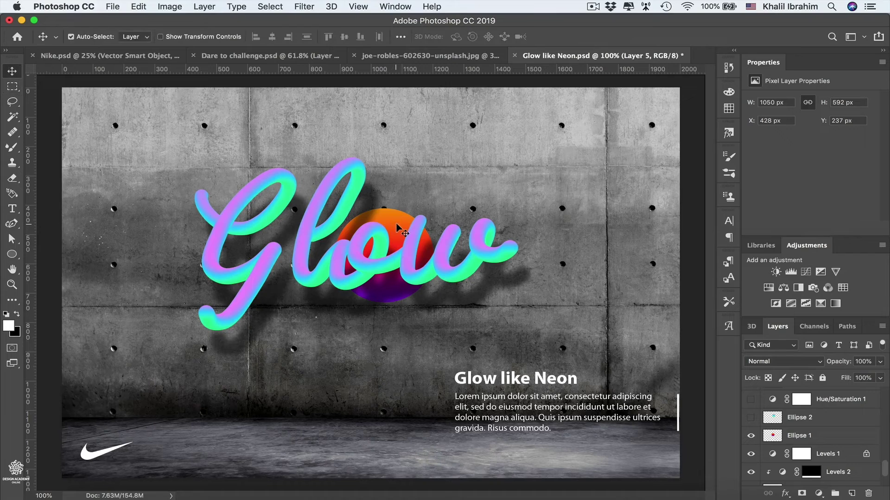
left_click(394, 227)
left_click_drag(394, 227, 580, 142)
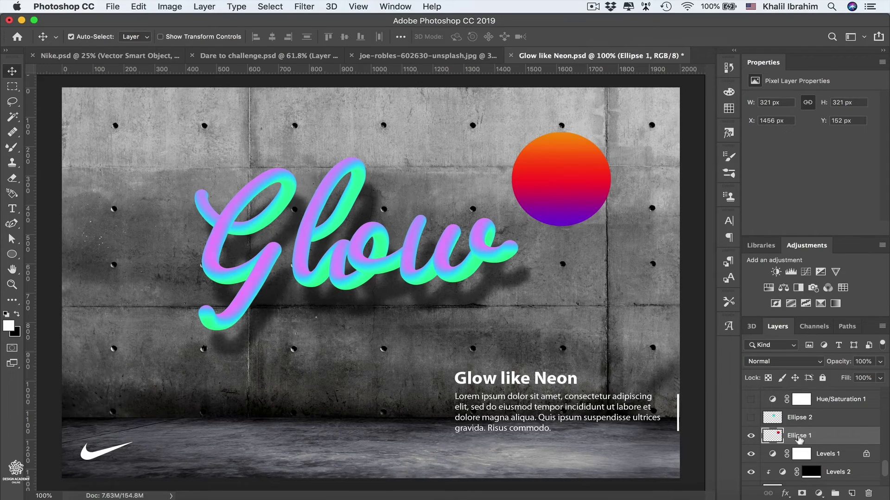
Show the Neon 2 lettering for reference, hide Layer 5's Glow lettering, and hide Neon 2 again
left_click_drag(884, 473, 884, 424)
left_click(751, 438)
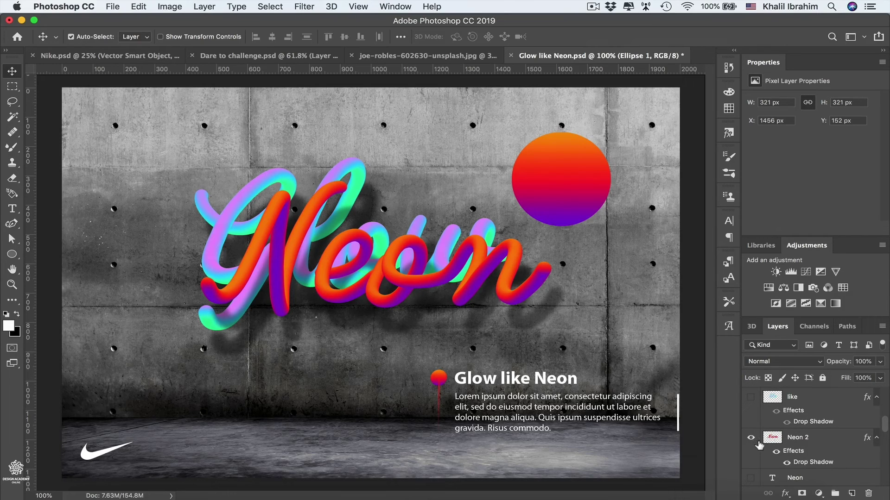
left_click_drag(885, 429, 883, 444)
left_click(751, 407)
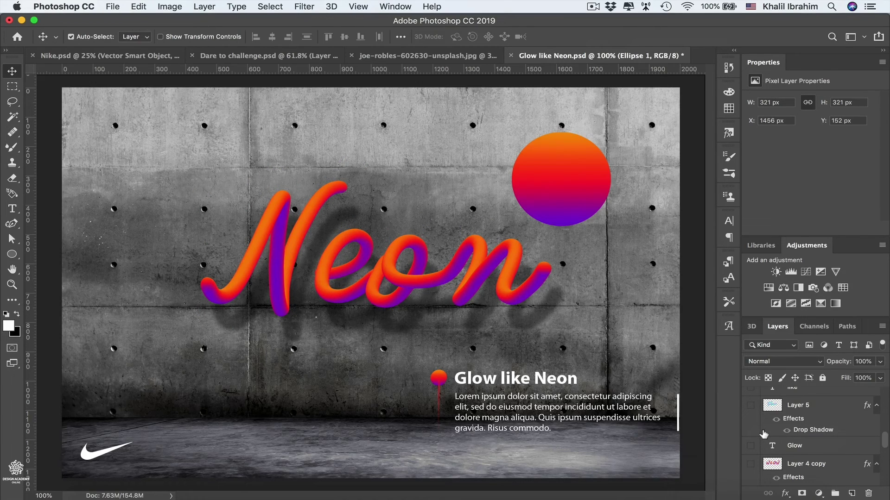
left_click(514, 278)
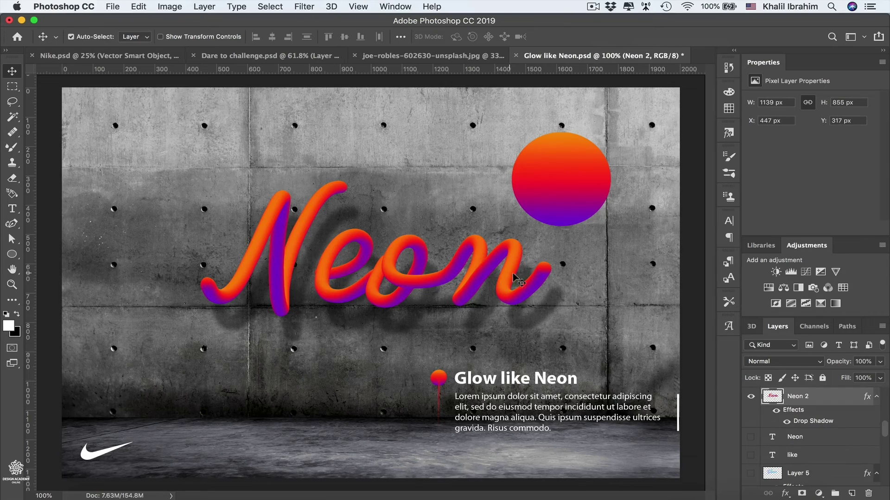
left_click(751, 397)
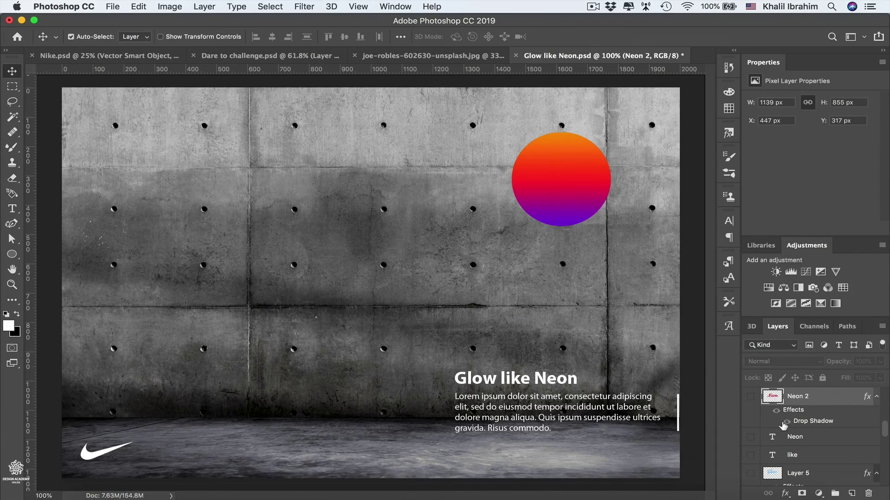
Select the Ellipse 1 layer and load an enlarged Mixer Brush with the circle's orange-to-purple gradient
left_click(563, 180)
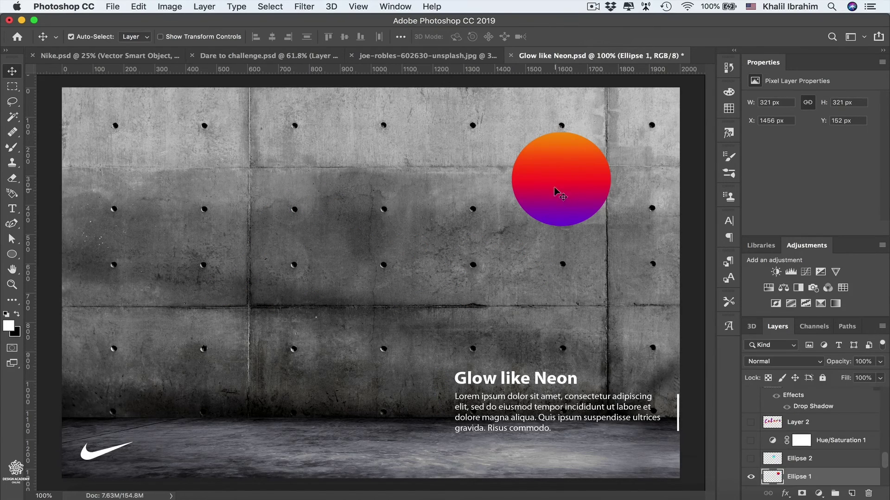
key("b")
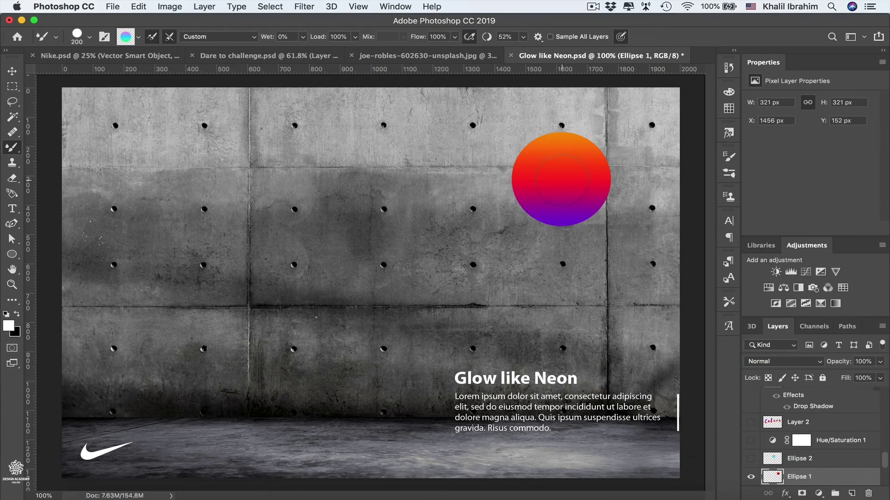
key("bracketright")
key("alt")
left_click(561, 179, "alt")
Draw an open S-shaped wave path about 1500 px wide across the wall with four Curvature Pen points
left_click(11, 224)
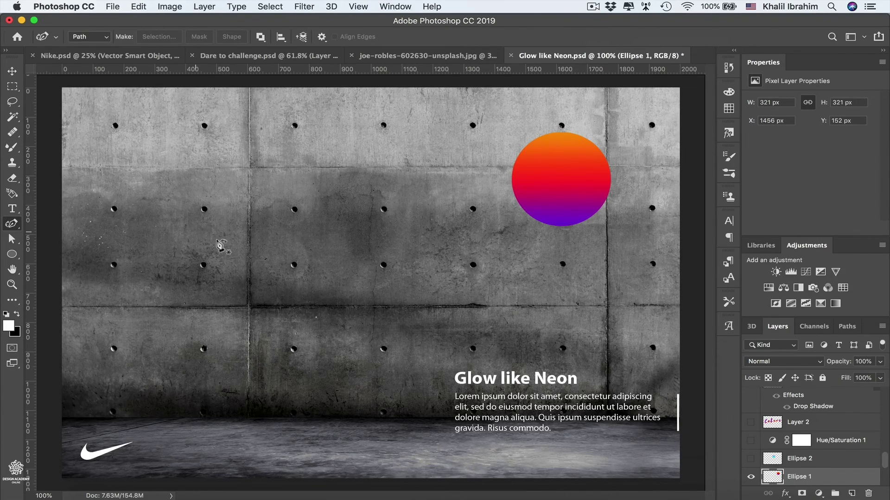
left_click(143, 251)
left_click(248, 197)
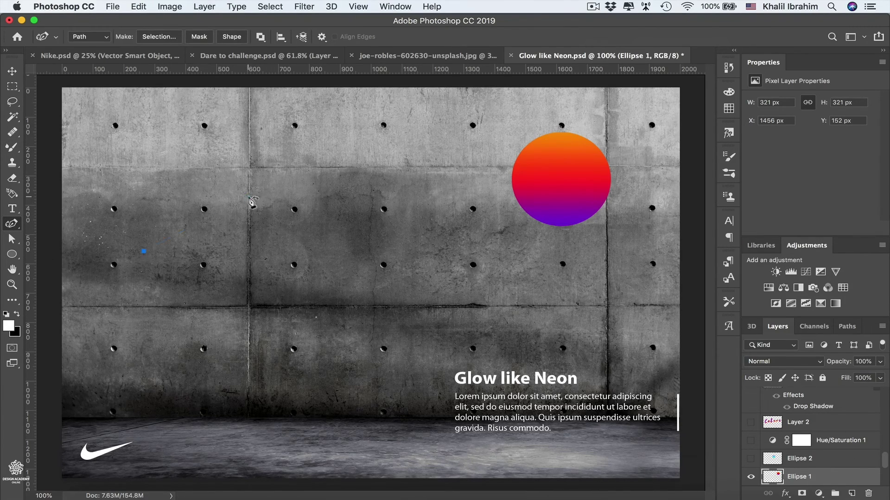
left_click_drag(390, 277, 412, 291)
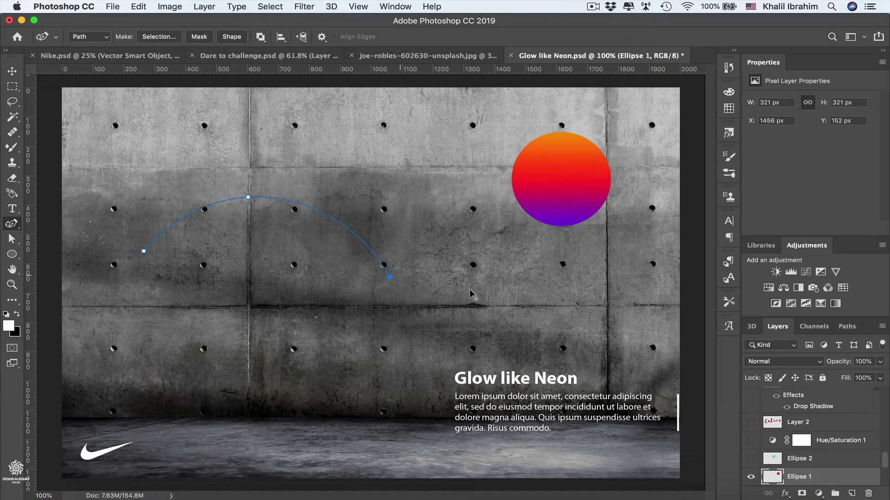
left_click(605, 297)
right_click(11, 223)
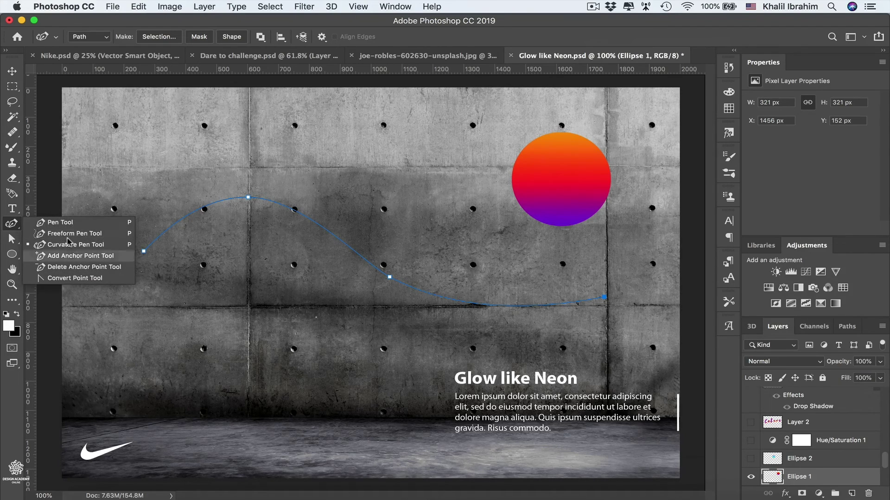
left_click(49, 245)
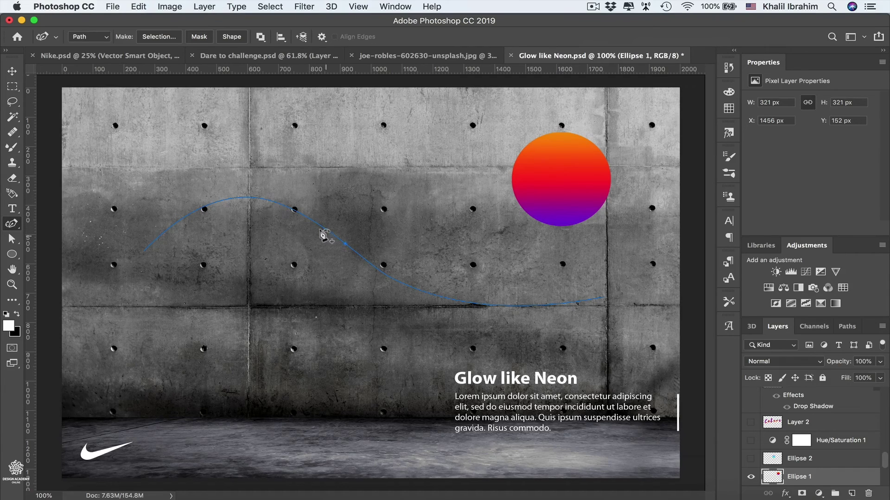
Show the document's list of paths to check the wave's work path
left_click(846, 327)
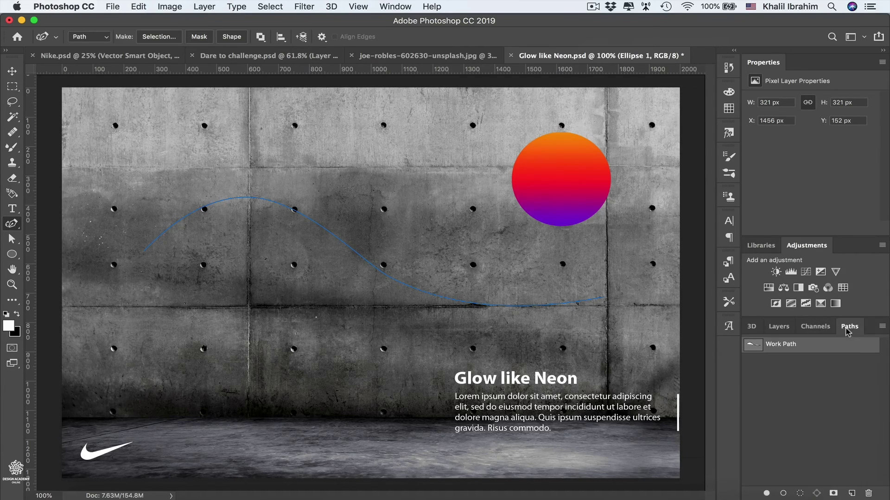
left_click(393, 5)
left_click(387, 6)
Try stroking the wave path with the Mixer Brush Tool and Simulate Pressure enabled, and undo the stroke
right_click(422, 289)
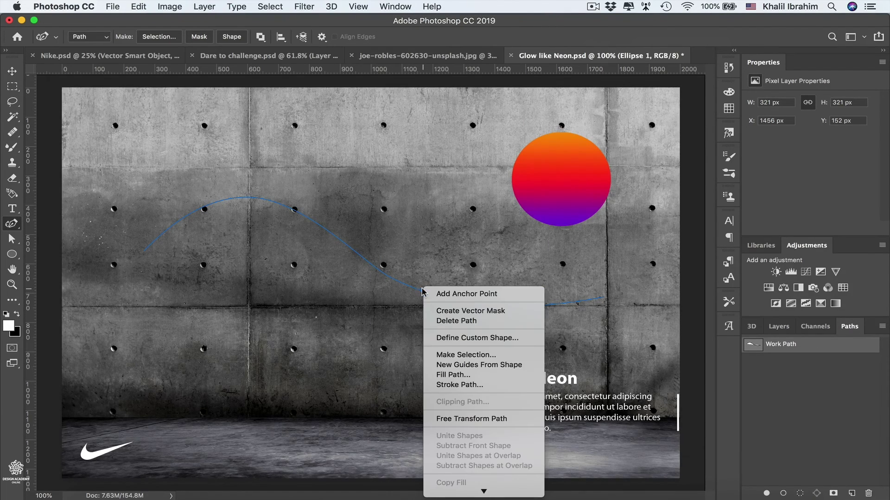
left_click(478, 386)
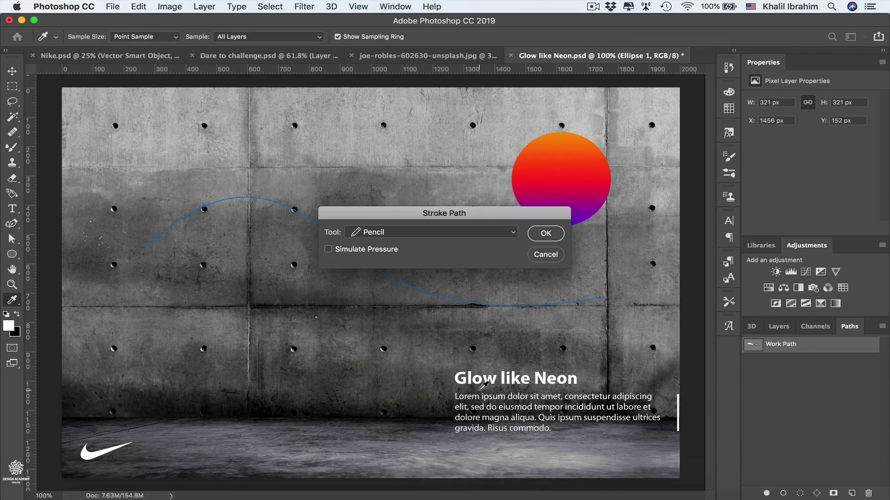
left_click(508, 233)
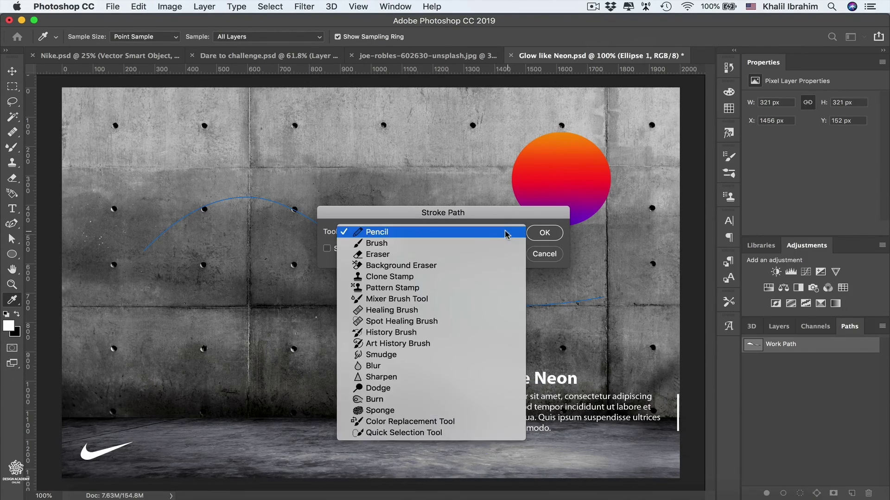
left_click(449, 301)
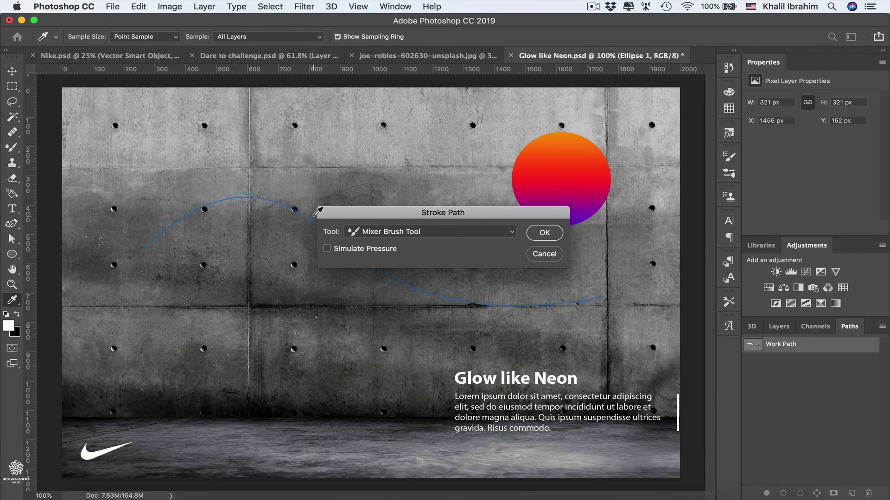
left_click(327, 248)
left_click(555, 233)
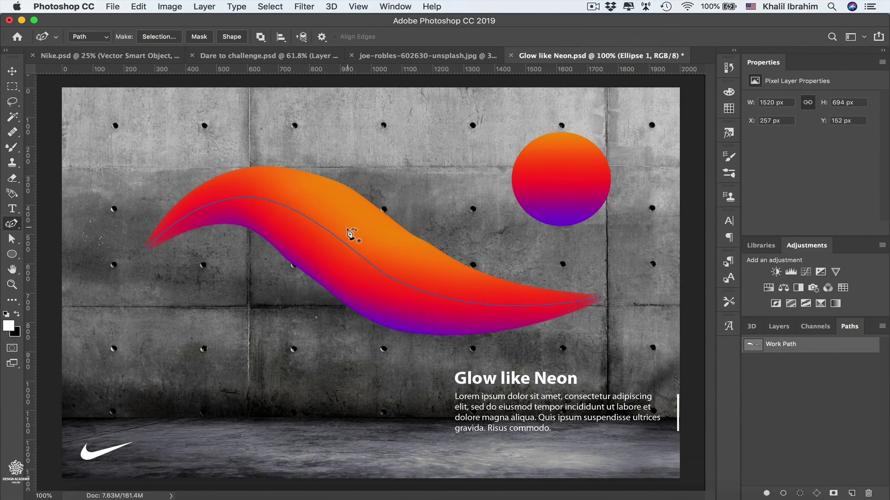
key("ctrl+z")
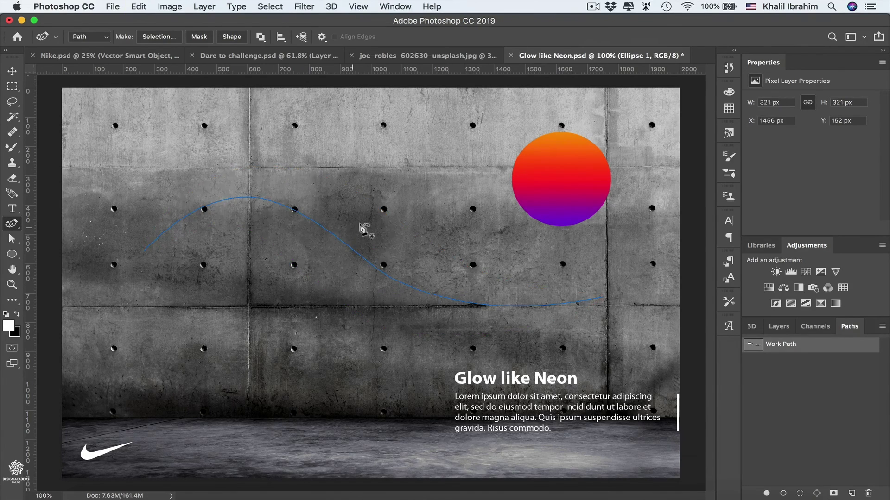
Reduce the gradient-loaded Mixer Brush to a size of 60 px
key("b")
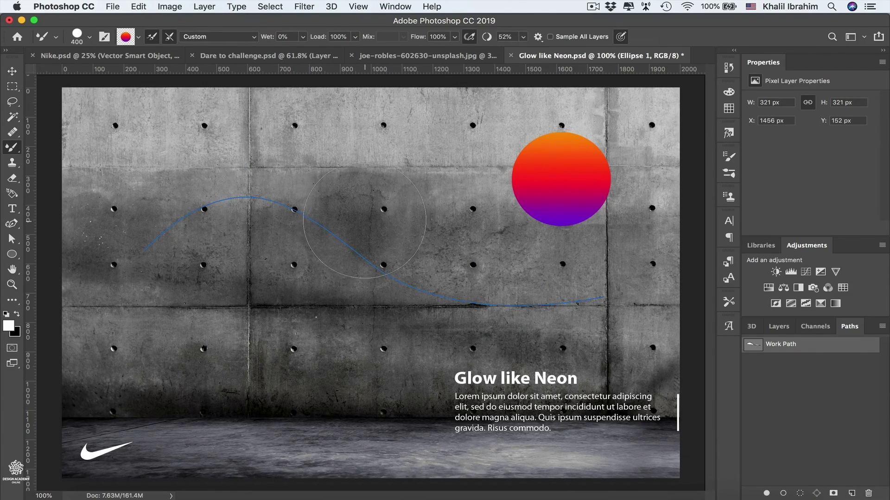
key("bracketleft")
key("bracketleft")
key("bracketleft")
key("bracketleft")
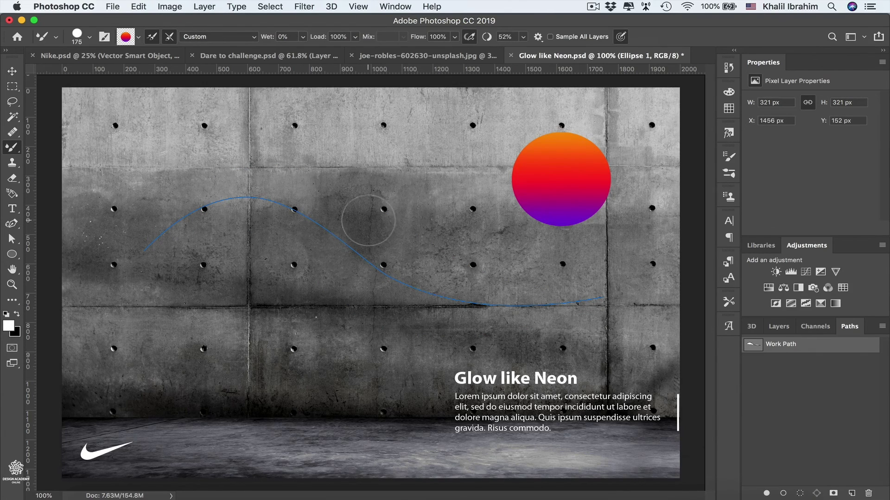
left_click(89, 37)
left_click_drag(92, 69, 90, 70)
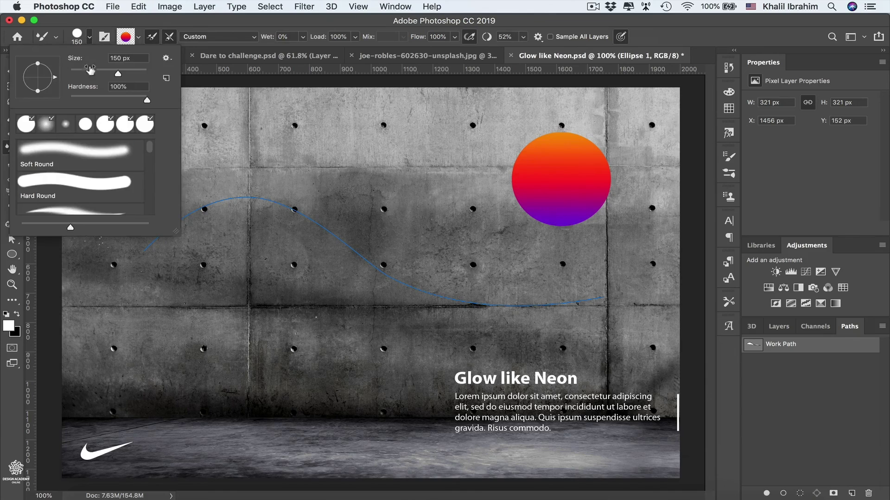
left_click(92, 70)
left_click(547, 59)
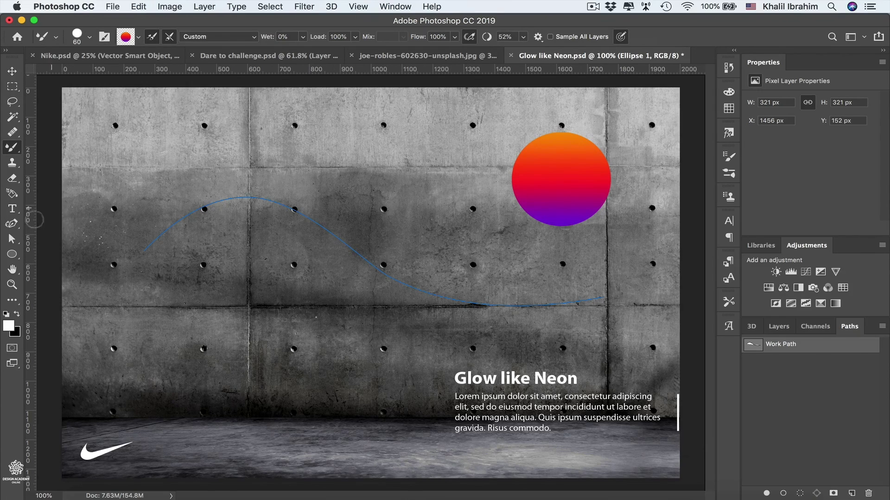
Stroke the wave path with the Mixer Brush Tool at 60 px, keeping Simulate Pressure enabled
left_click(14, 224)
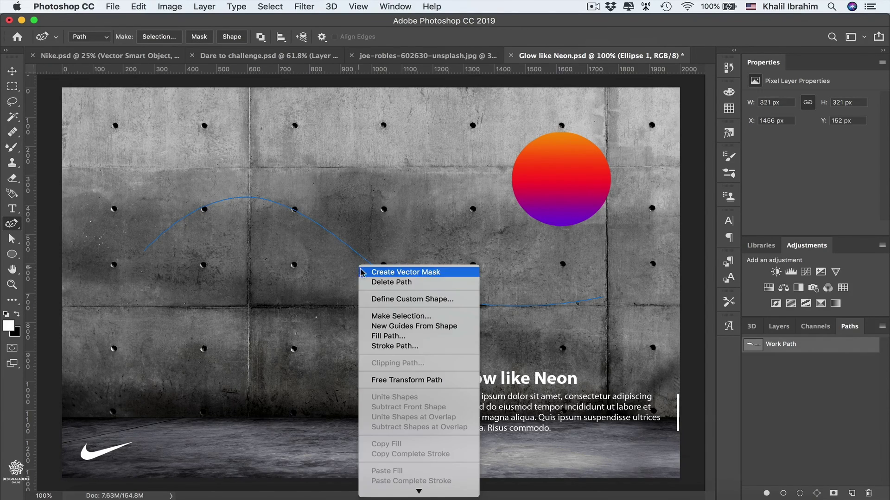
right_click(360, 266)
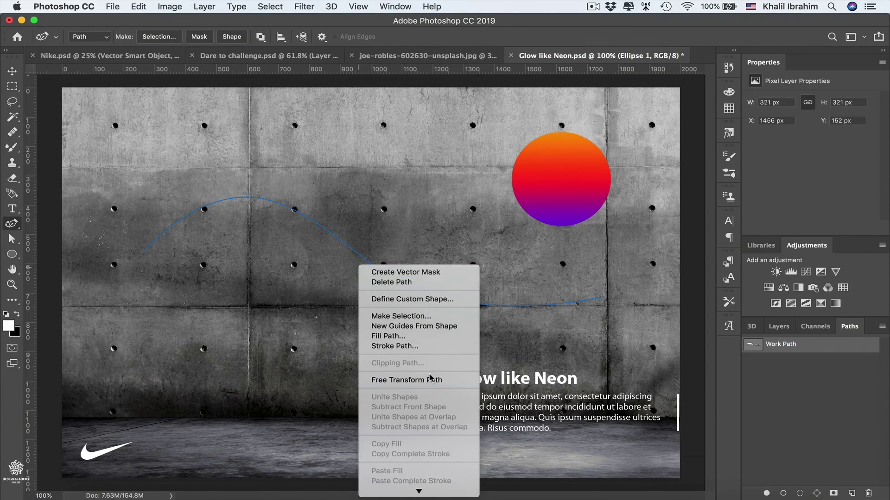
left_click(422, 347)
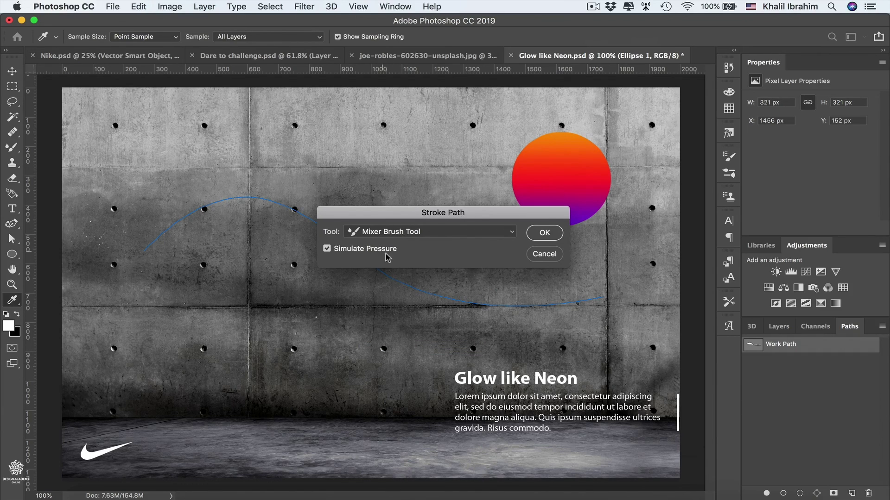
left_click(544, 234)
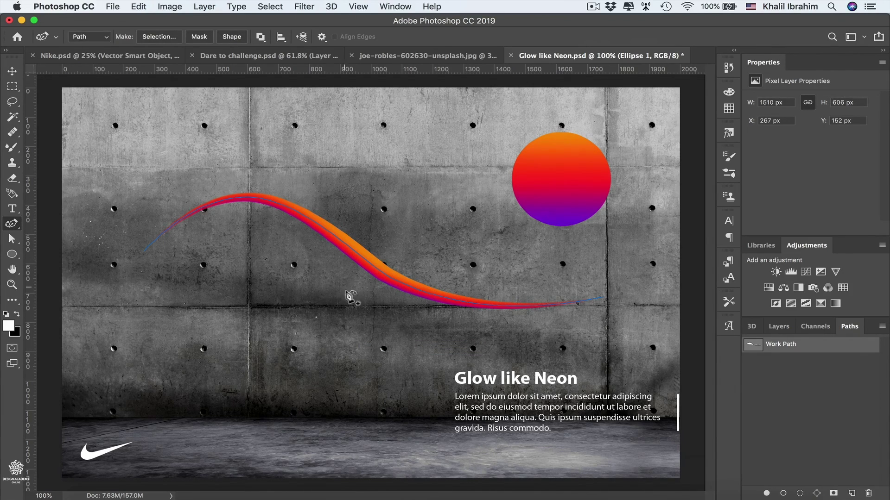